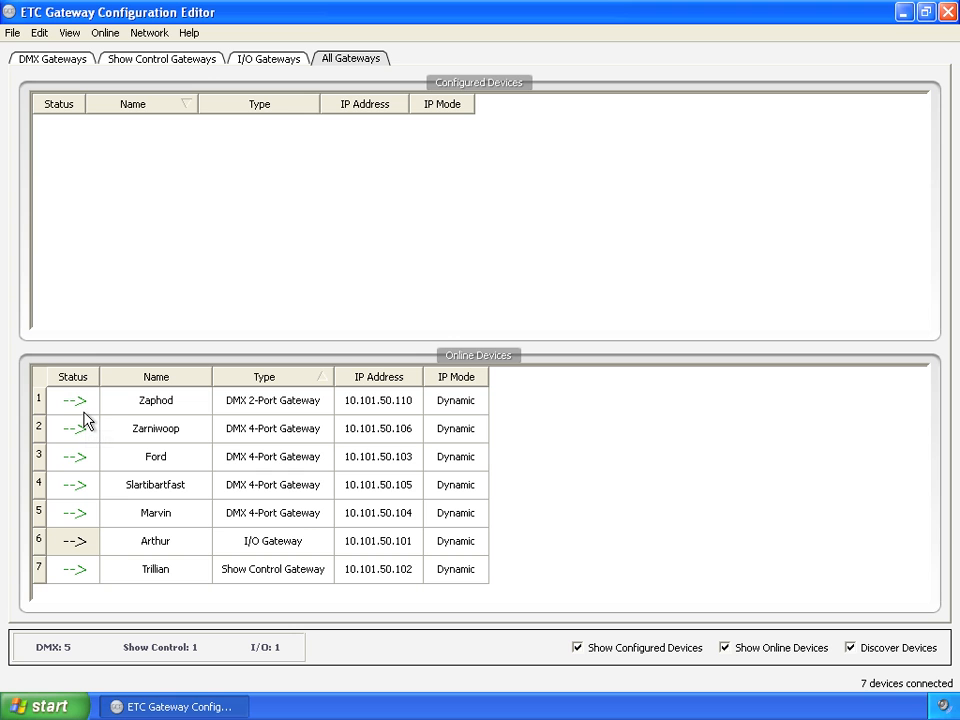
- Add the online gateways Zarniwoop, Ford, Slartibartfast and Marvin to the configured devices
left_click_drag(70, 440, 80, 215)
left_click_drag(80, 458, 86, 225)
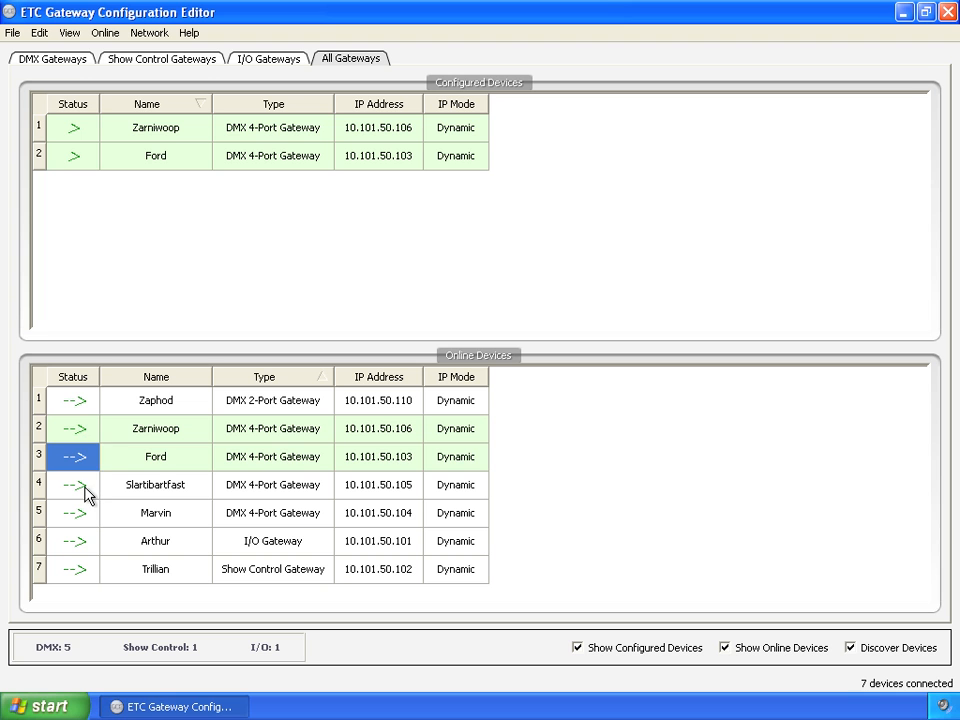
left_click_drag(85, 494, 96, 258)
left_click_drag(62, 521, 96, 251)
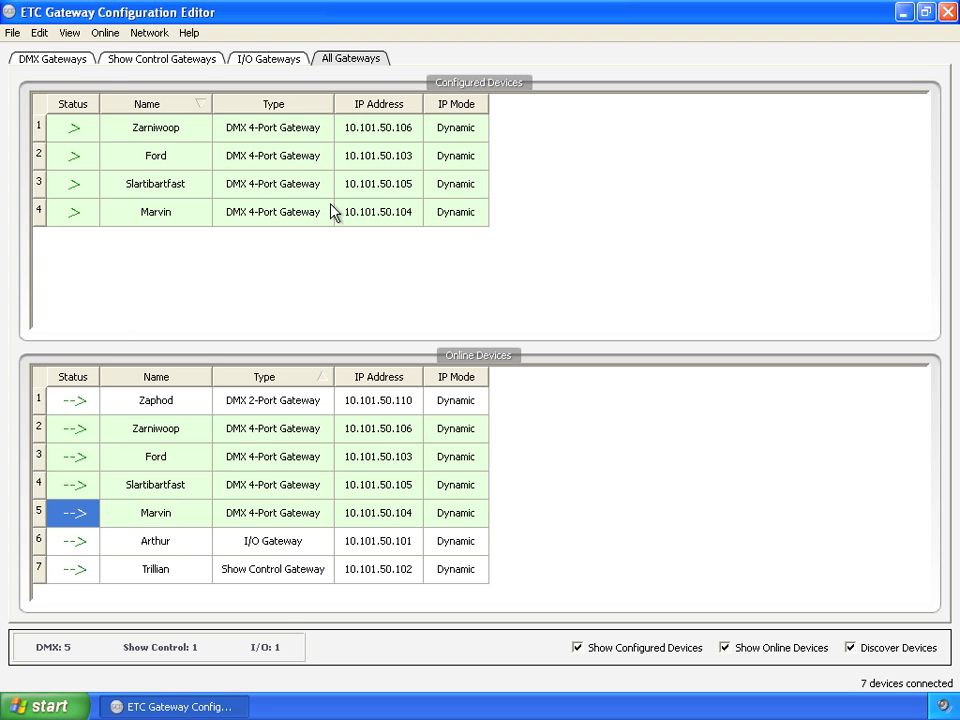
- In the DMX gateway settings, set the Port1 and Port3 modes of the configured gateway Slartibartfast to Output
left_click(68, 62)
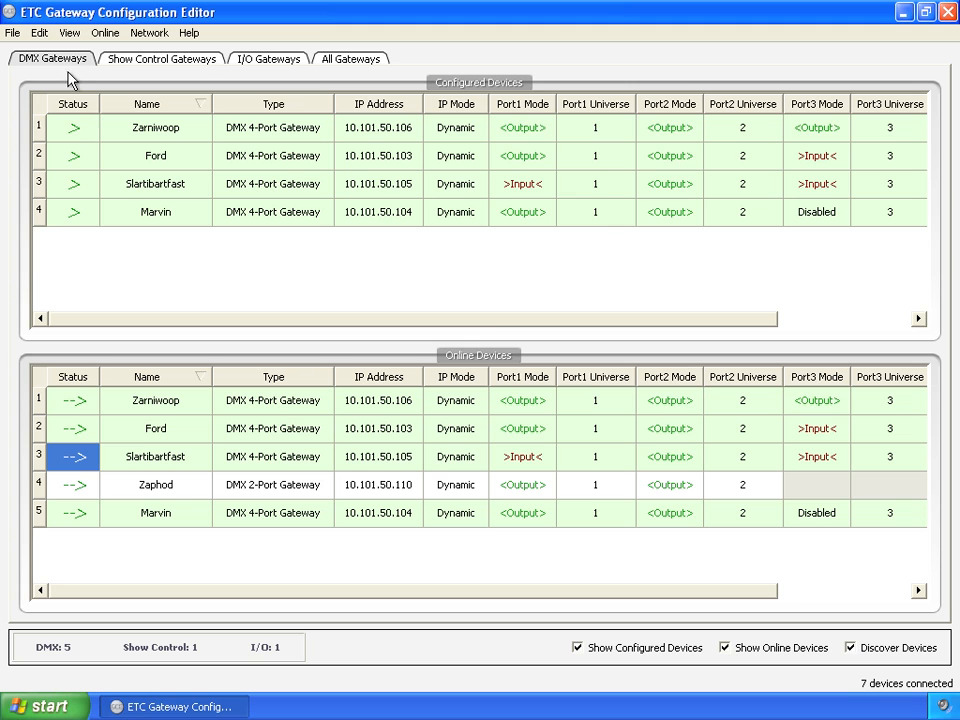
left_click(537, 184)
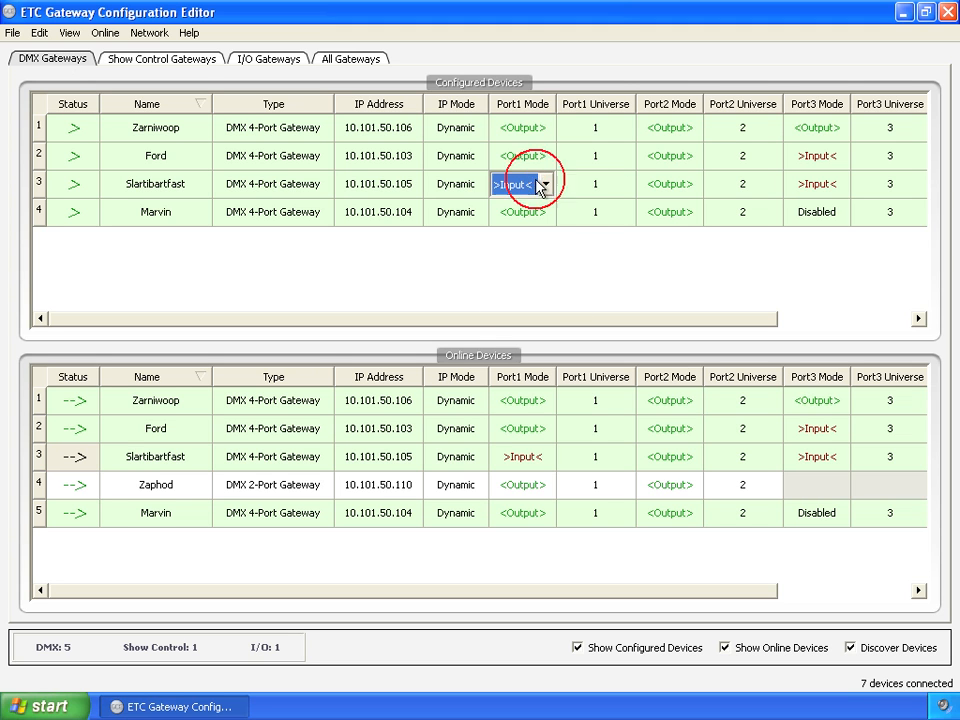
left_click(546, 186)
left_click(538, 238)
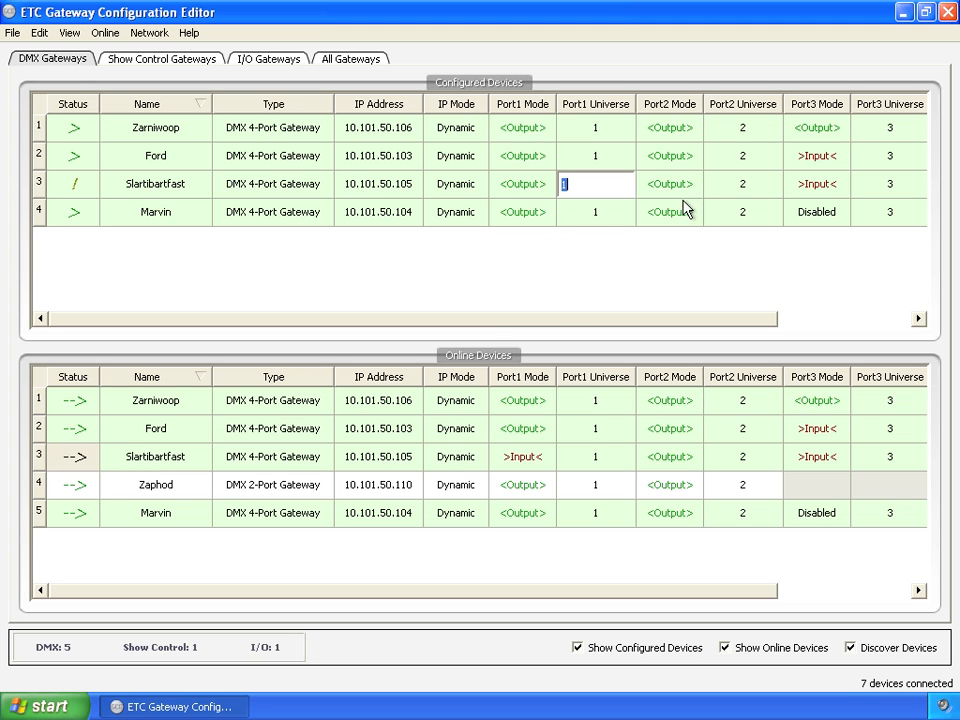
left_click(832, 190)
left_click(840, 188)
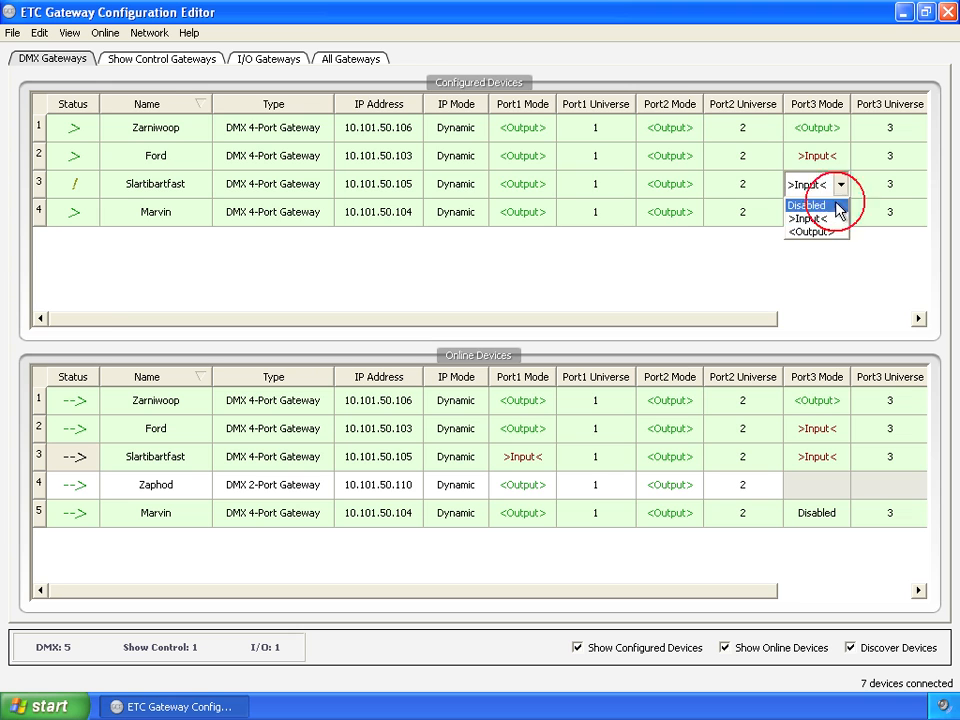
left_click(830, 231)
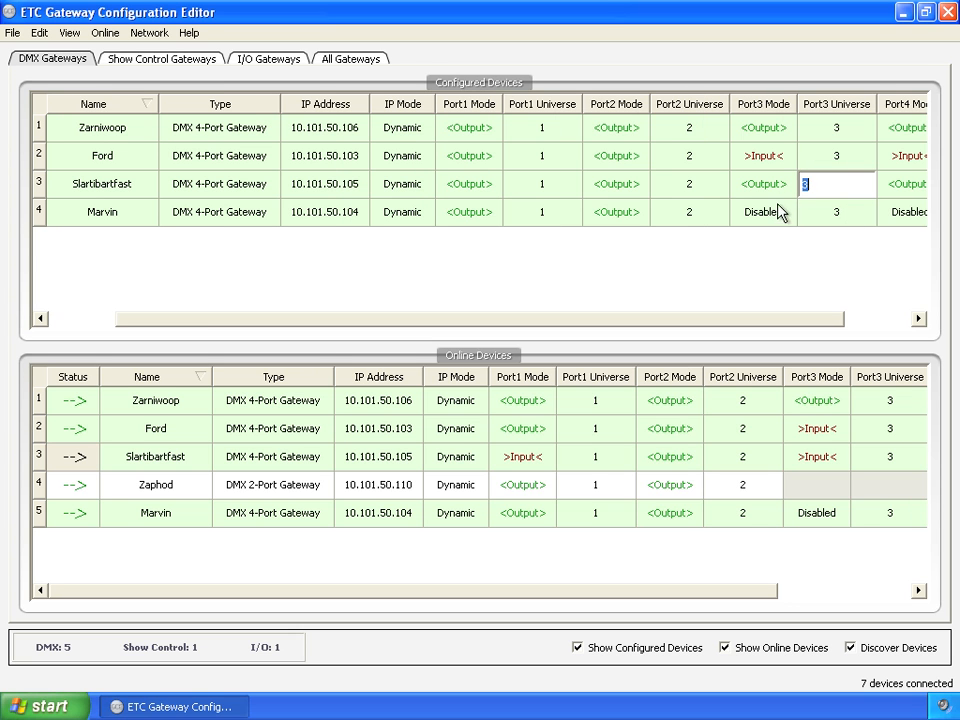
- Set the Port3 mode of the configured gateways Marvin and Ford to Output
left_click(780, 213)
left_click(786, 213)
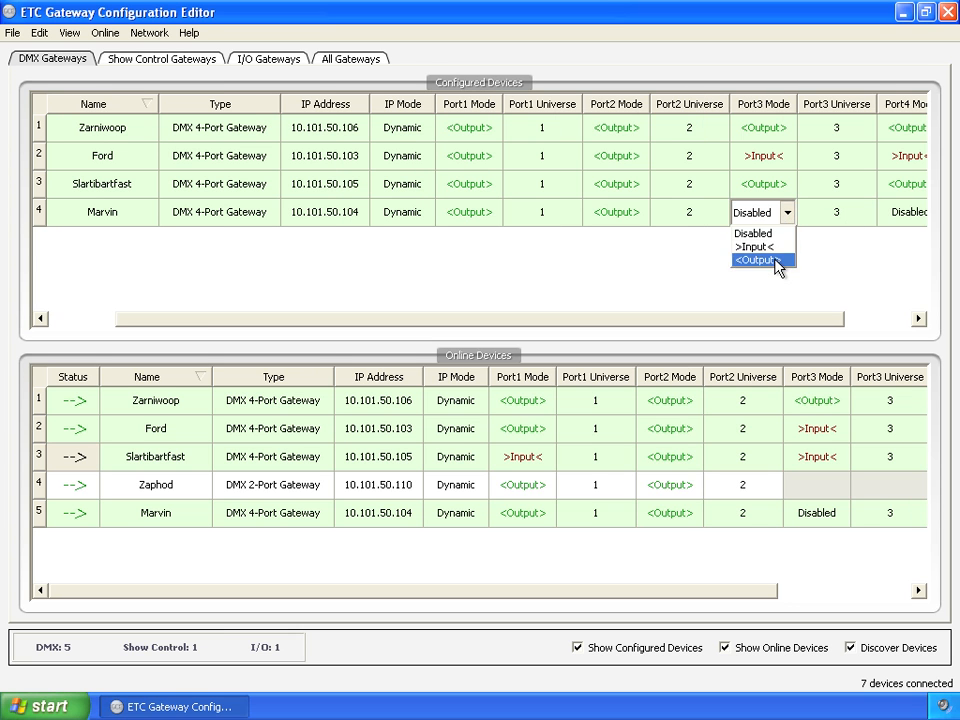
left_click(778, 260)
left_click(782, 158)
left_click(786, 156)
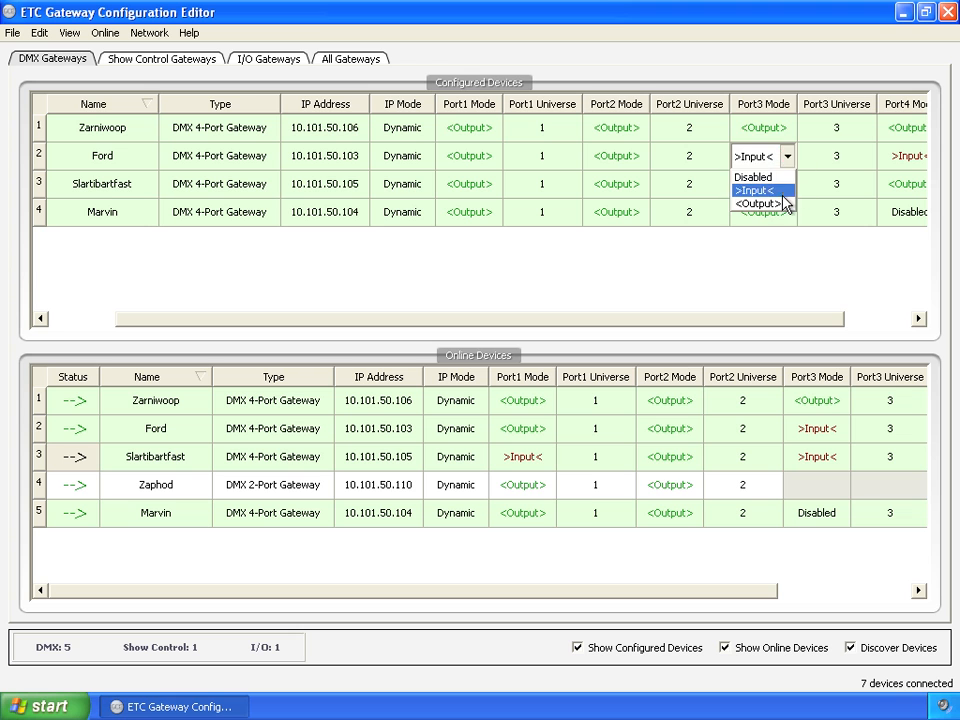
left_click(786, 203)
- Set the Port4 mode of the configured gateways Ford and Marvin to Output
left_click(900, 163)
left_click(905, 166)
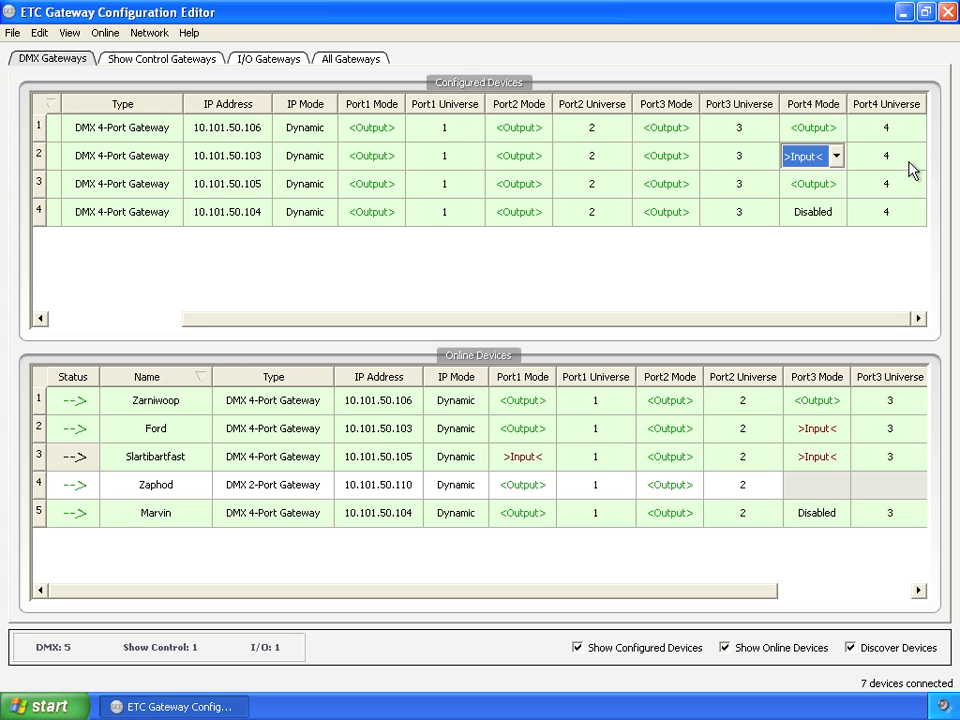
left_click(836, 157)
left_click(836, 204)
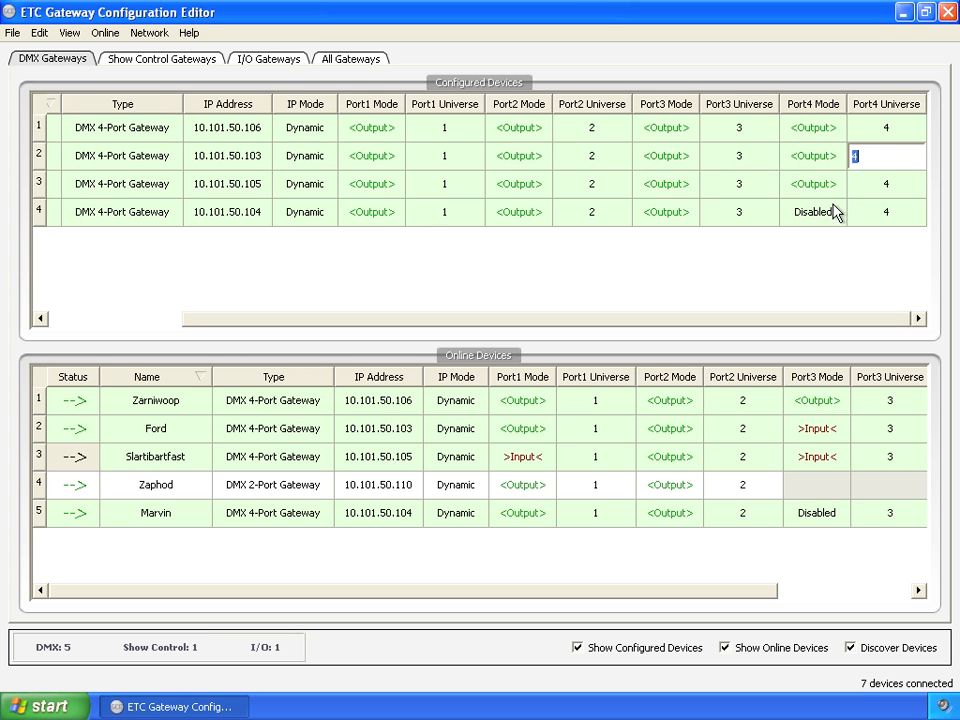
left_click(836, 212)
left_click(836, 212)
left_click(826, 261)
left_click(522, 187)
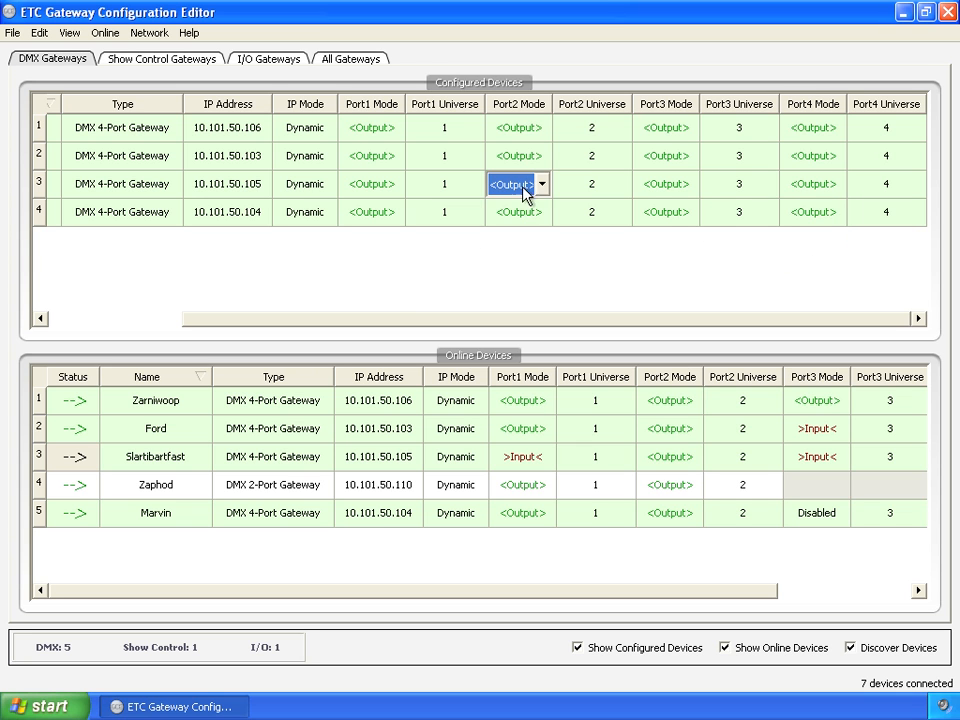
left_click_drag(418, 327, 214, 317)
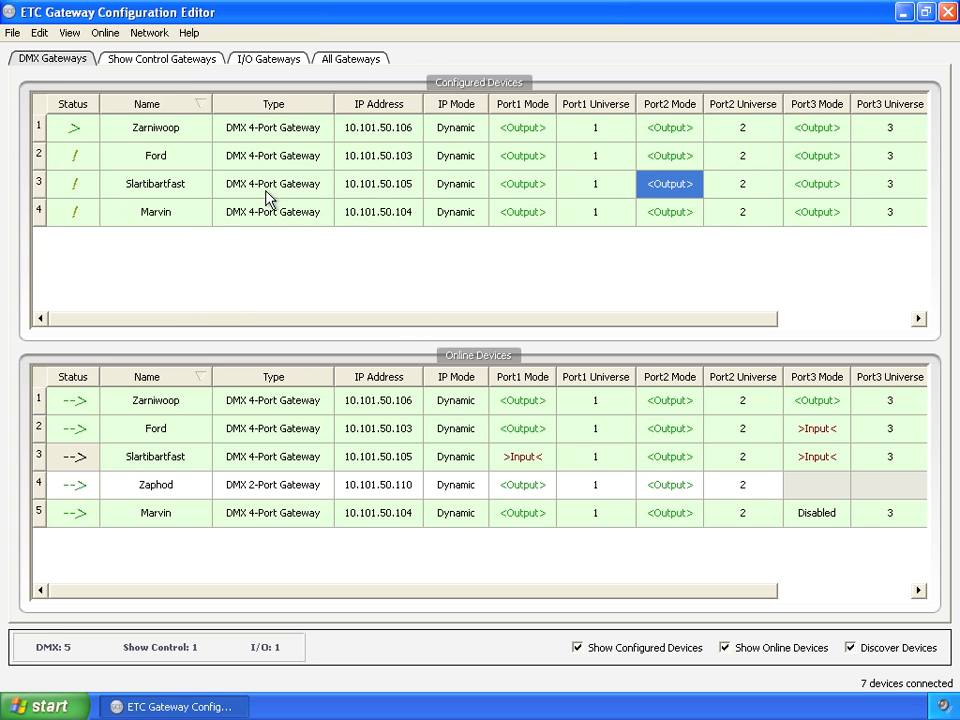
double_click(179, 190)
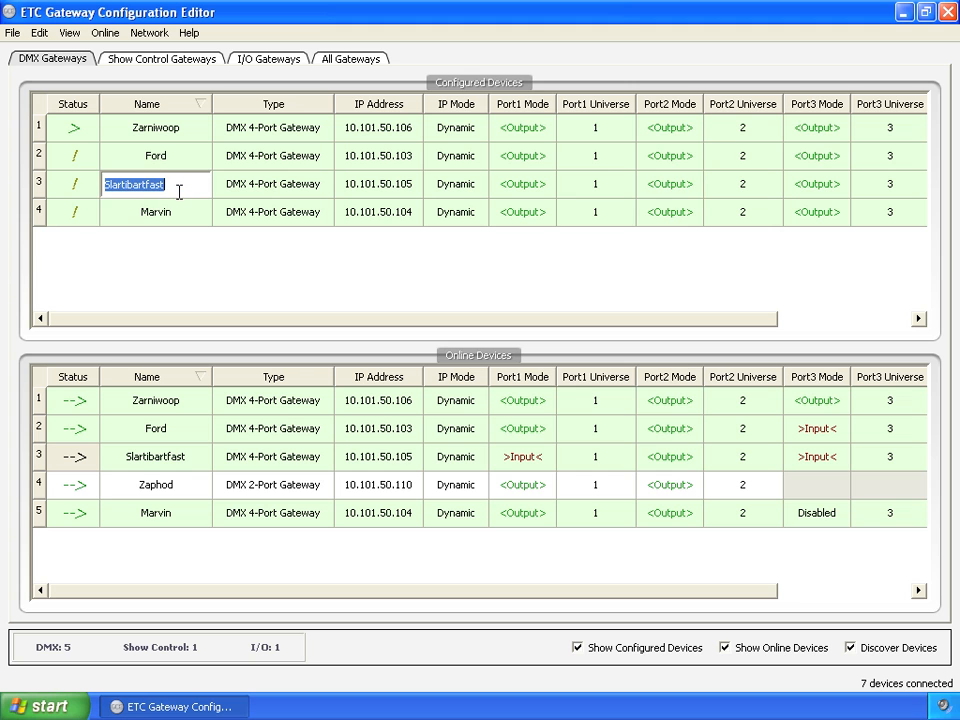
double_click(186, 215)
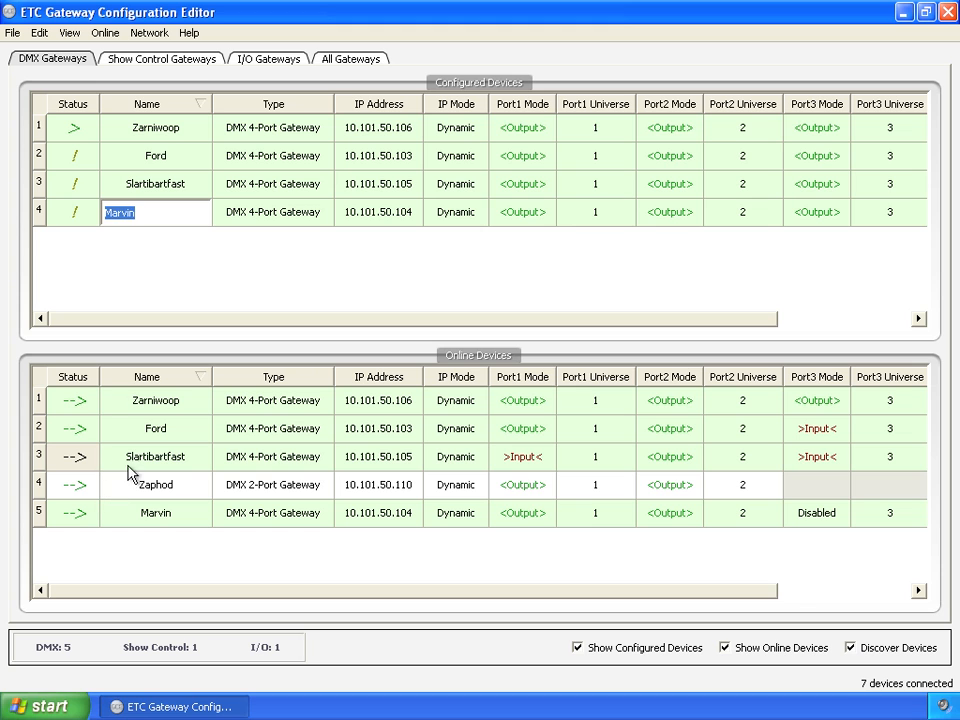
left_click(119, 262)
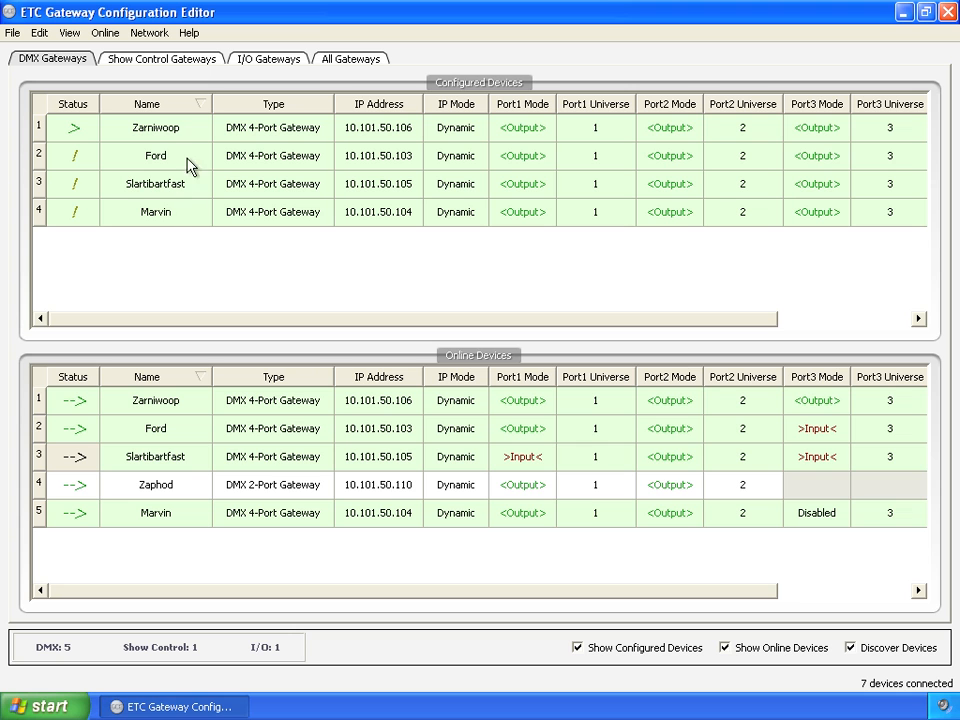
- Save the gateway configuration as a new file named Config1
left_click(13, 33)
left_click(47, 130)
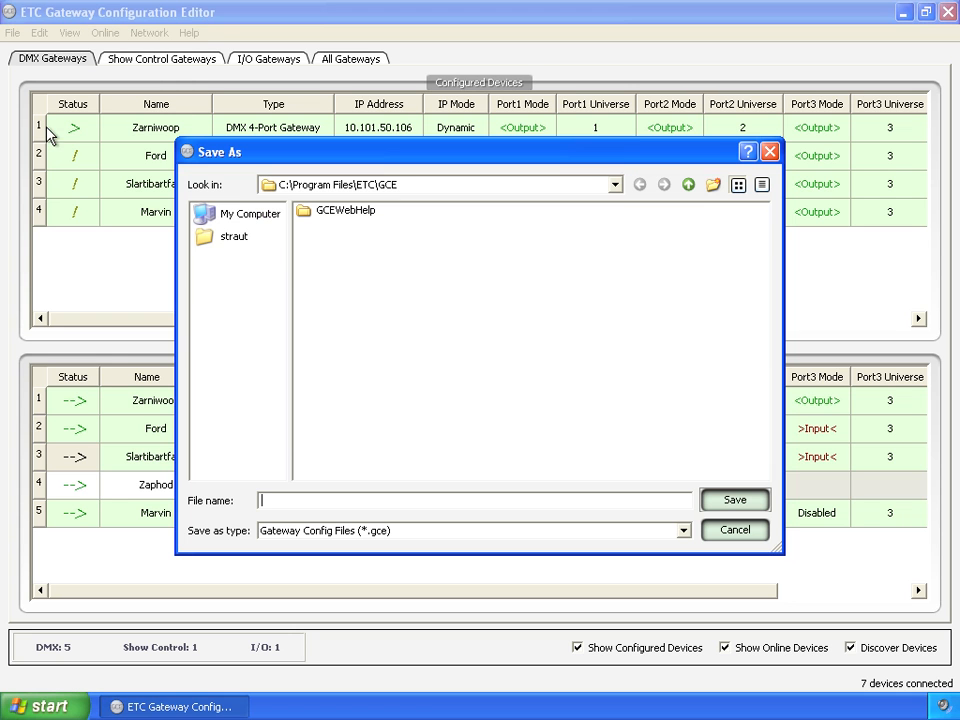
type("Config1")
left_click(735, 500)
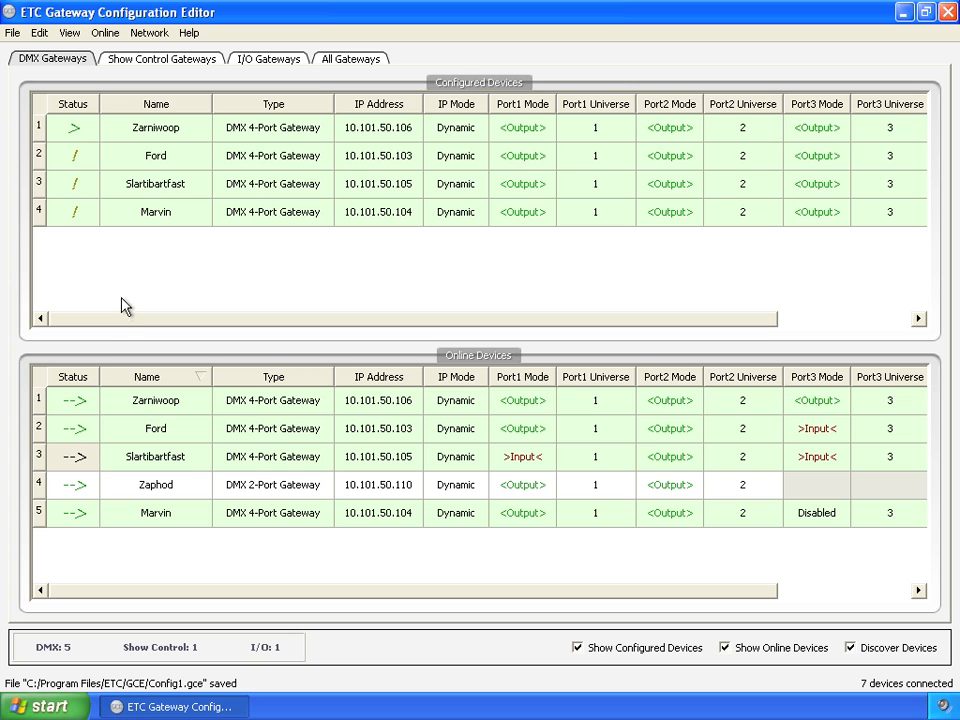
- Start a new configuration and add the online gateways Arthur, Trillian, Zaphod and Zarniwoop to its configured devices
left_click(13, 33)
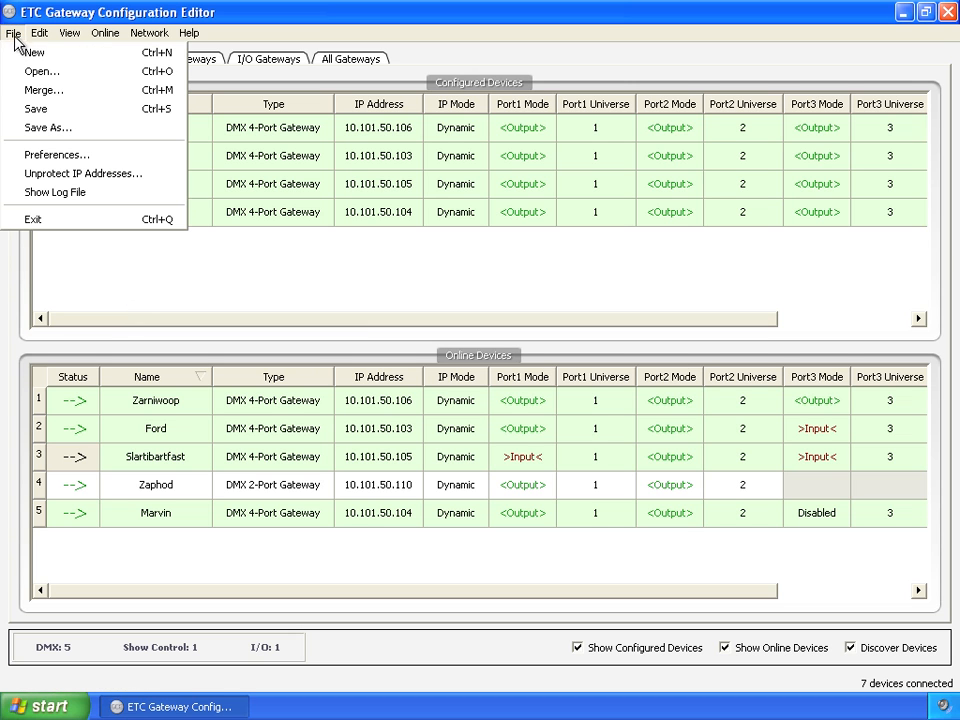
left_click(63, 54)
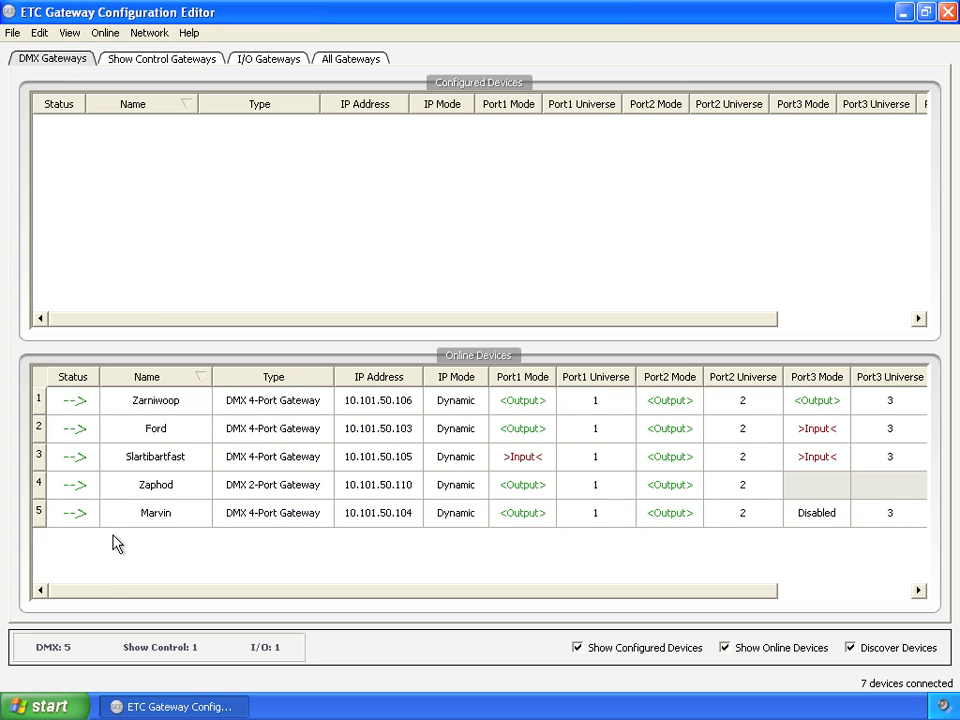
left_click(362, 58)
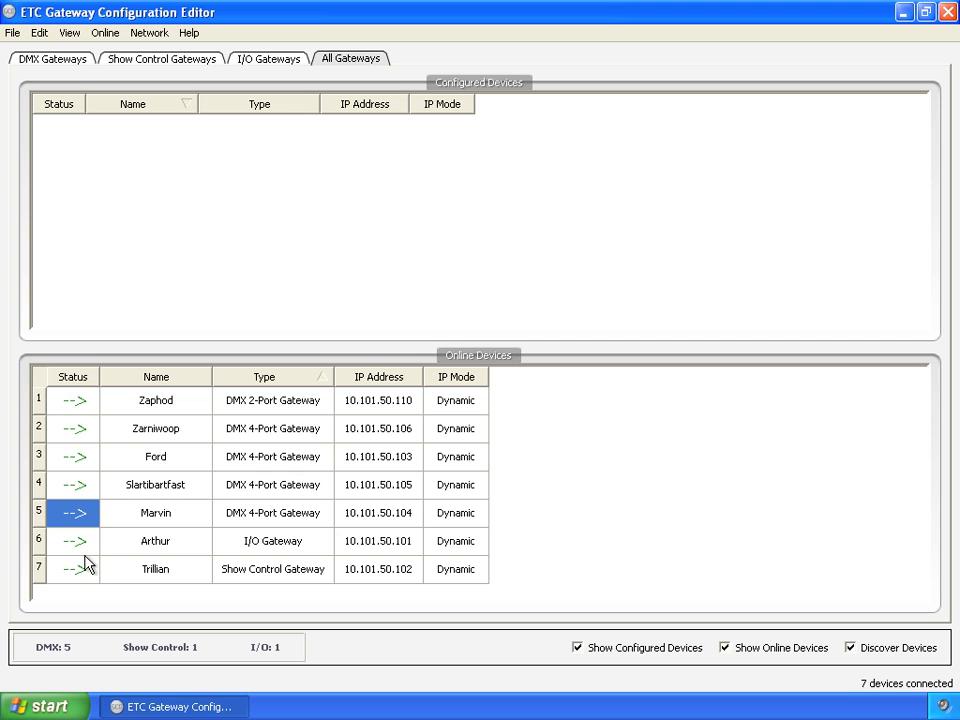
left_click_drag(80, 552, 110, 259)
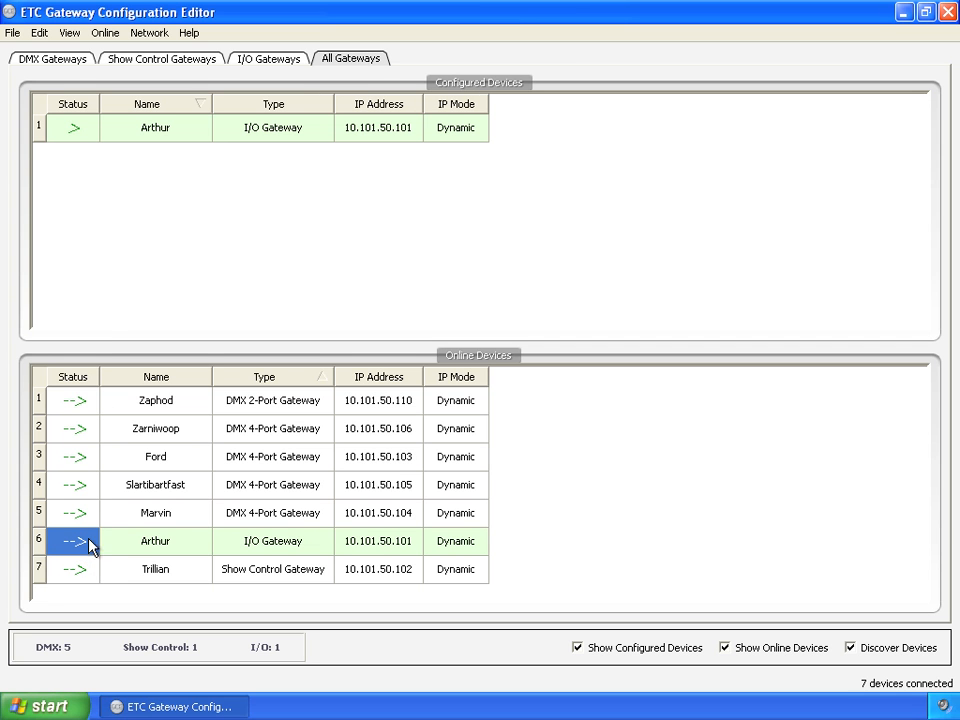
left_click_drag(79, 570, 96, 281)
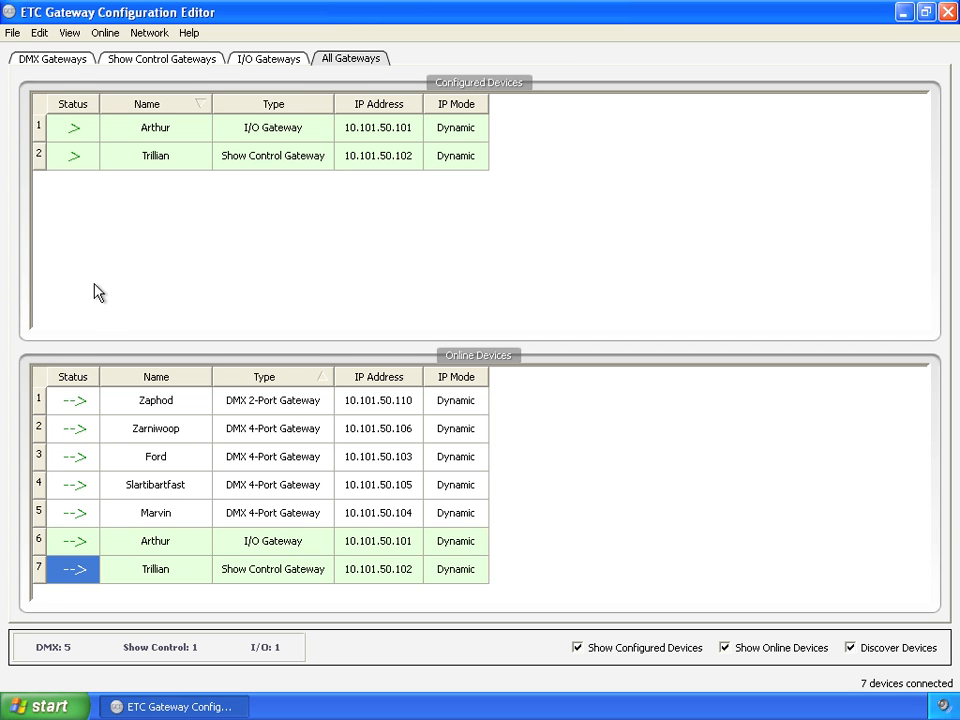
left_click_drag(88, 402, 79, 250)
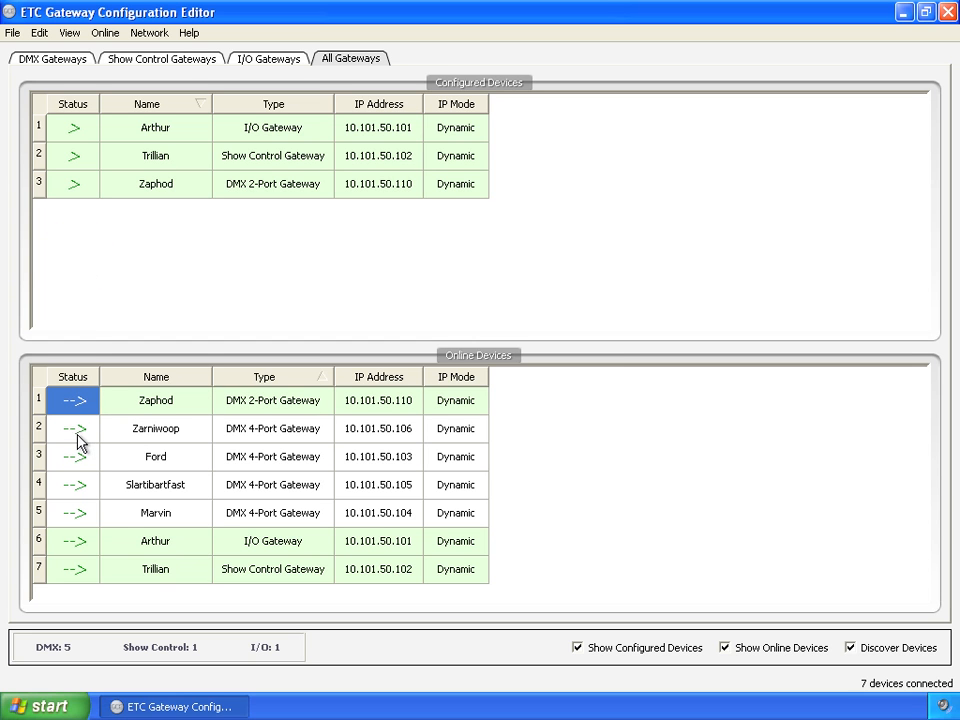
left_click_drag(79, 441, 86, 236)
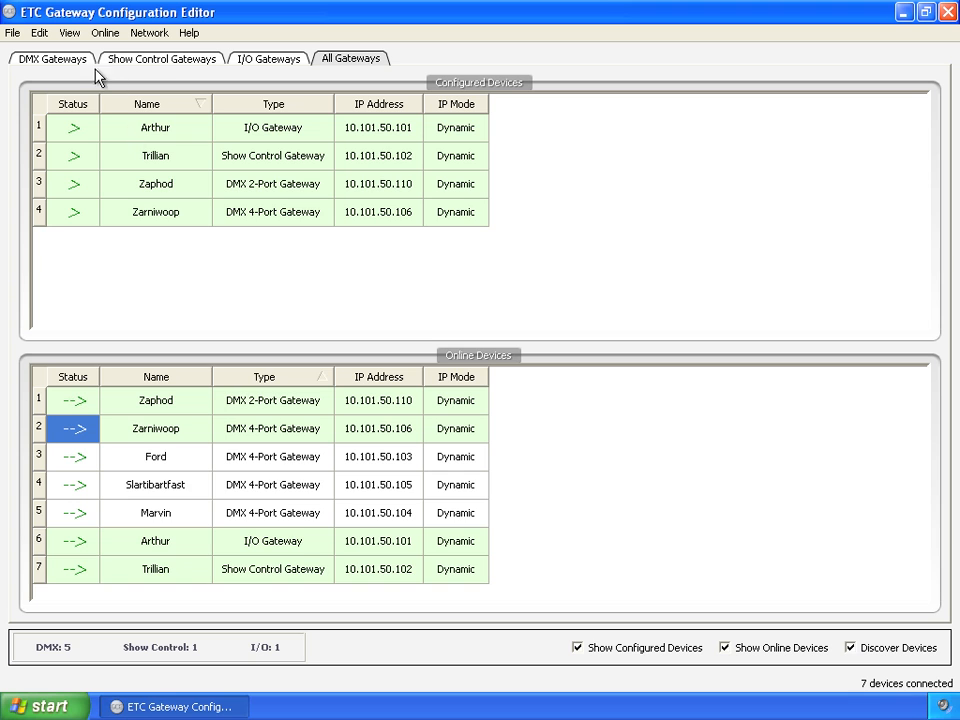
- Set the Analog ID, Relay ID and Serial ID of the configured I/O gateway Arthur to 5
left_click(267, 62)
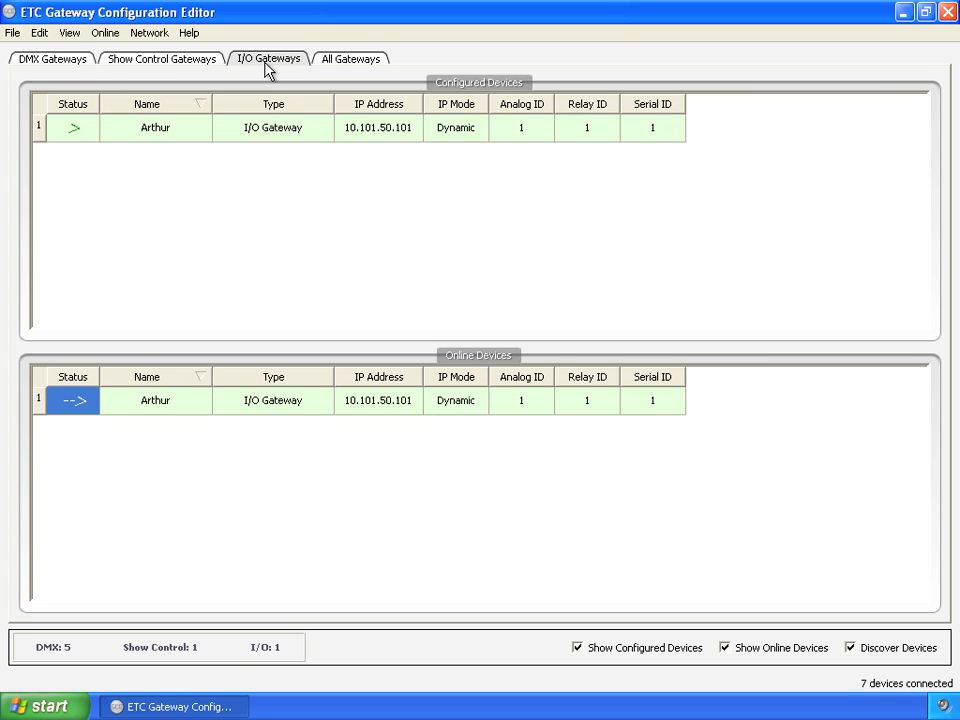
double_click(531, 128)
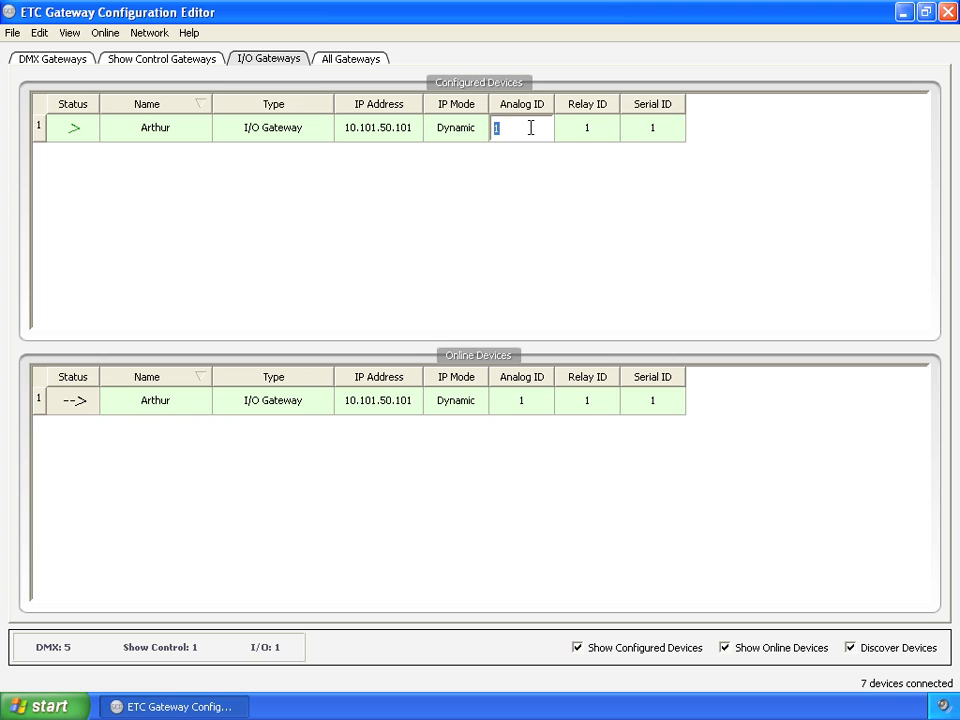
type("5")
double_click(596, 128)
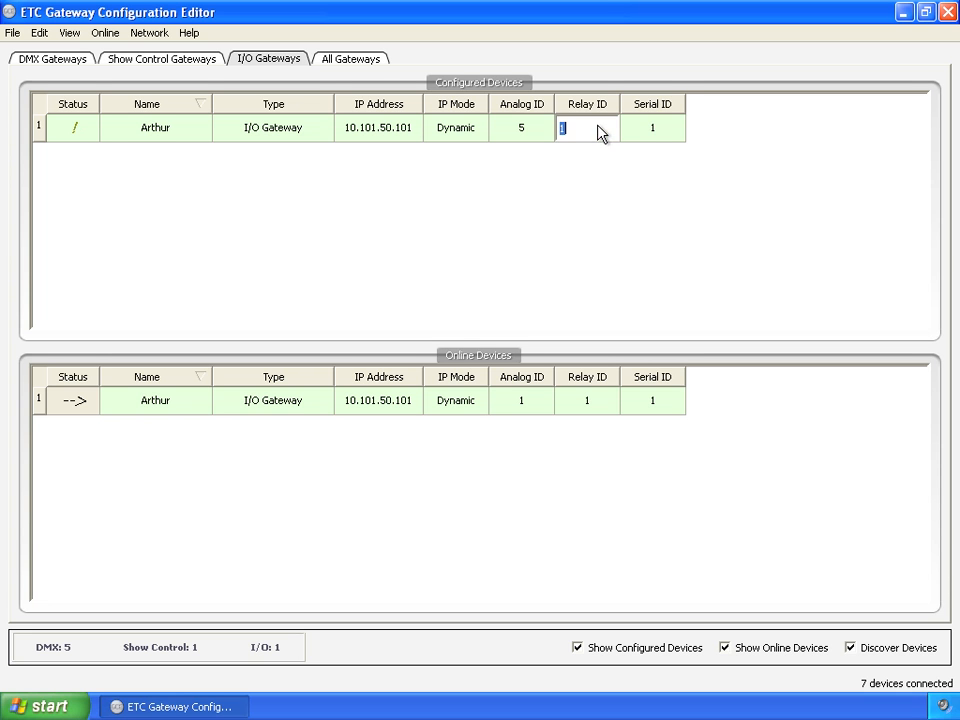
type("5")
double_click(662, 127)
type("5")
left_click(489, 221)
- Set the SMPTE ID of the configured show control gateway Trillian to 5
left_click(167, 62)
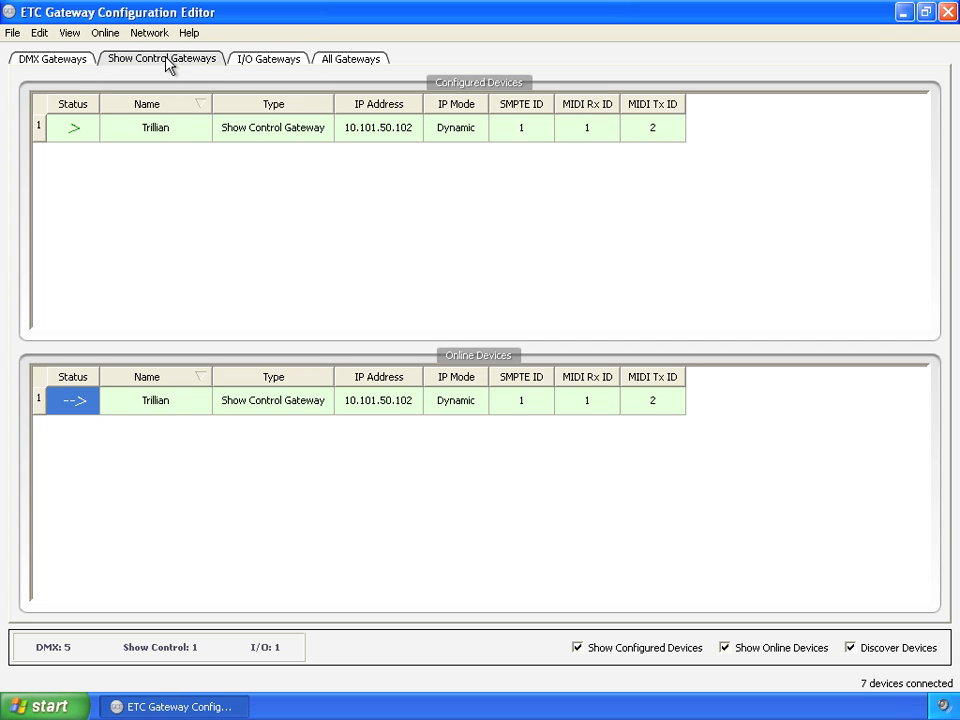
left_click(541, 136)
left_click(486, 136)
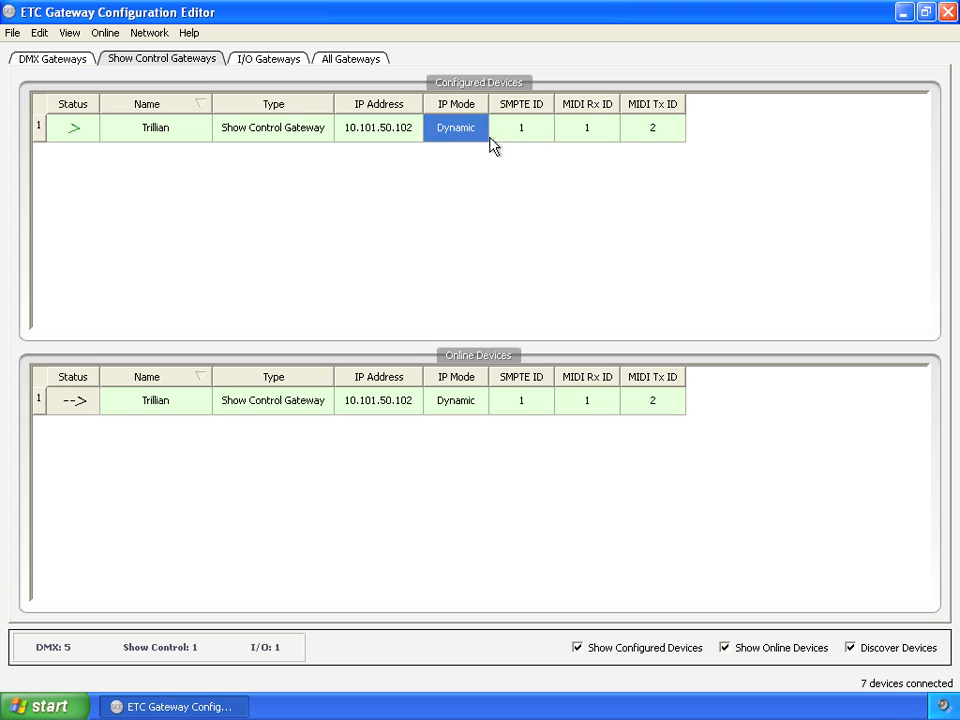
double_click(517, 129)
left_click(510, 128)
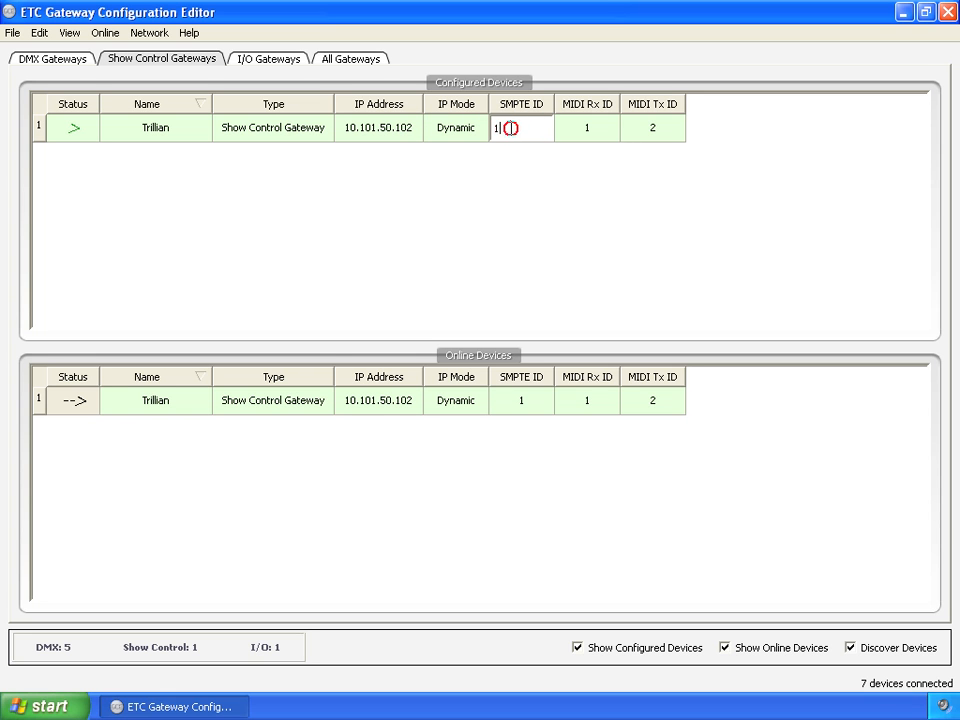
double_click(500, 128)
type("5")
key("Return")
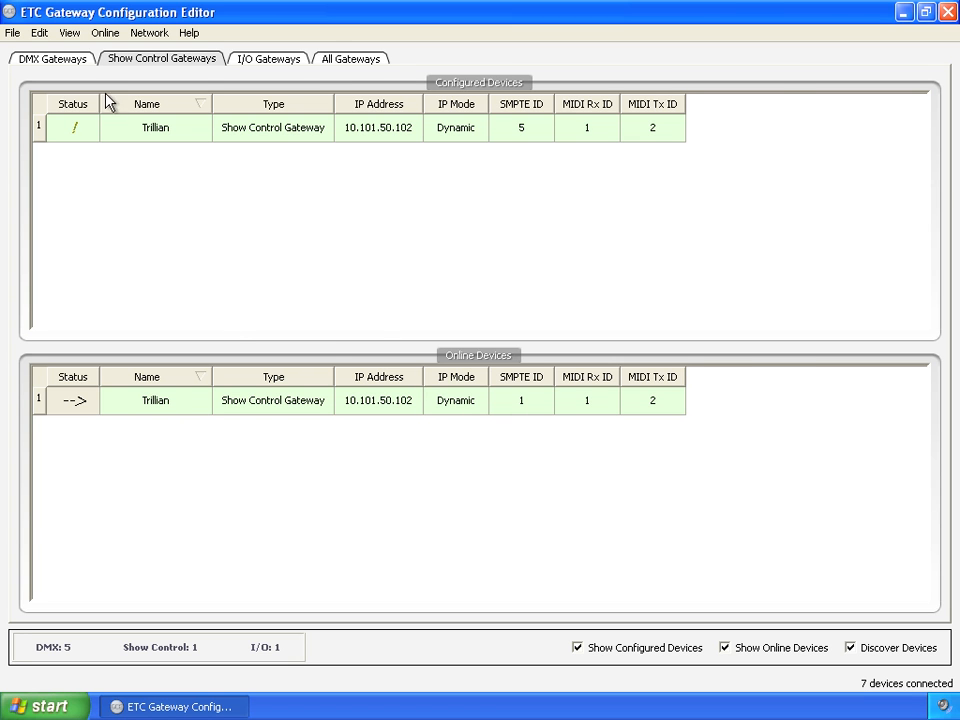
- Set the Port1 and Port2 modes of the configured DMX gateway Zaphod to Input
left_click(70, 62)
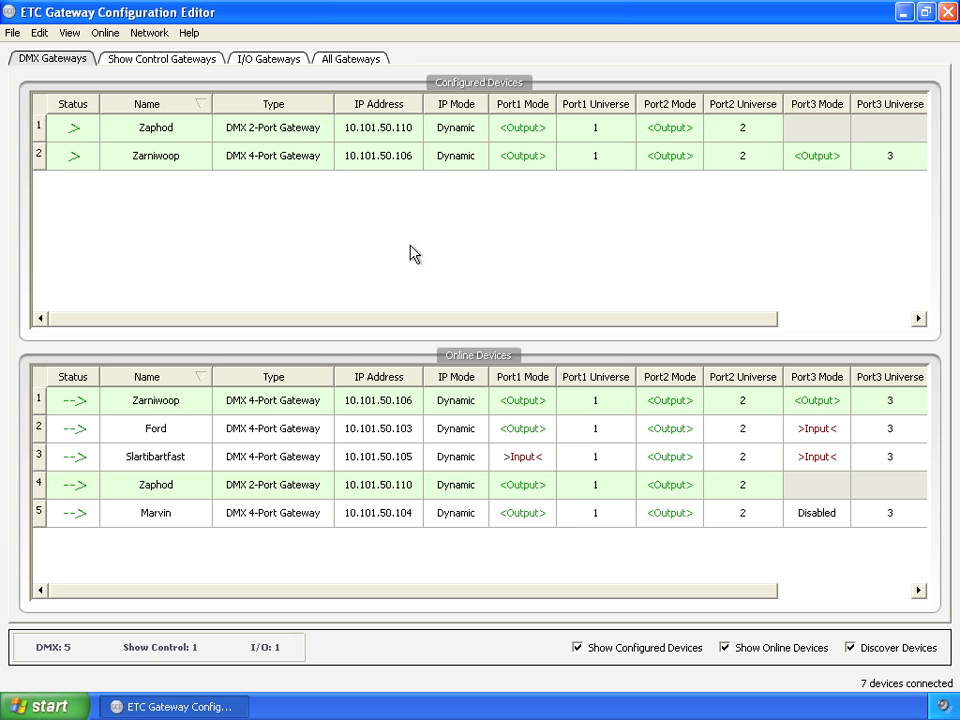
left_click(546, 128)
left_click(546, 128)
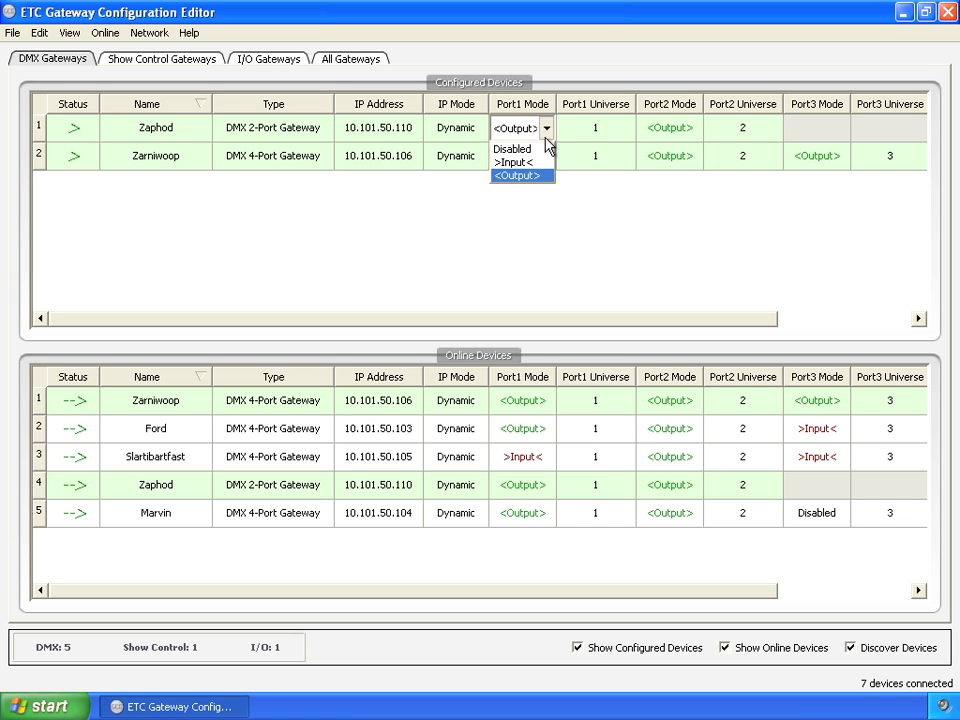
left_click(536, 163)
left_click(688, 145)
left_click(690, 138)
left_click(686, 161)
left_click(593, 242)
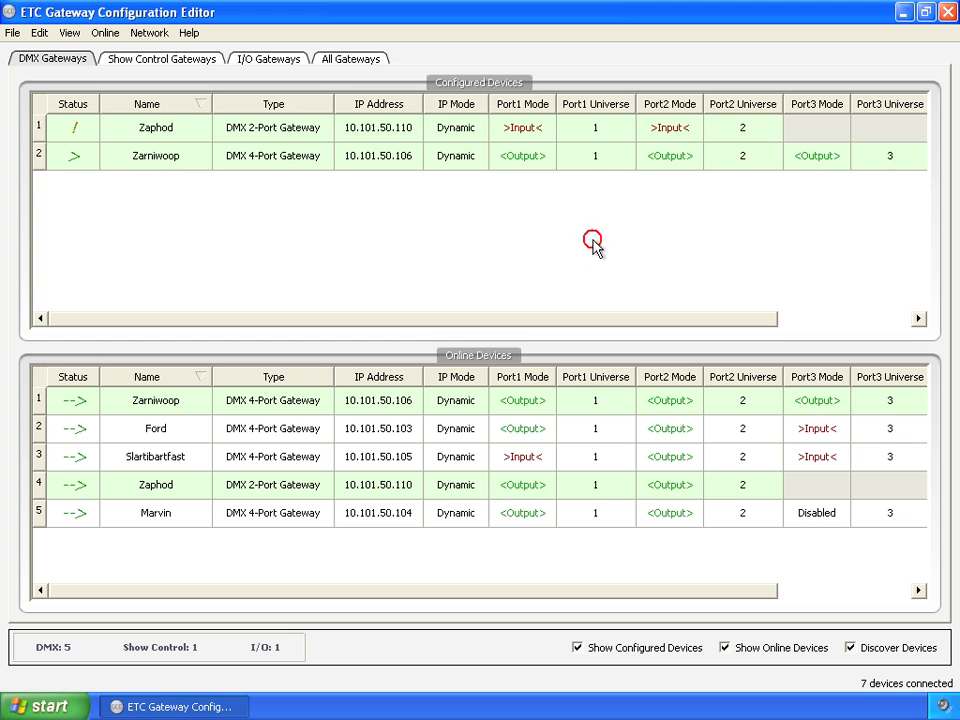
- Save the current configuration of all gateways as a new file named Config2
left_click(360, 58)
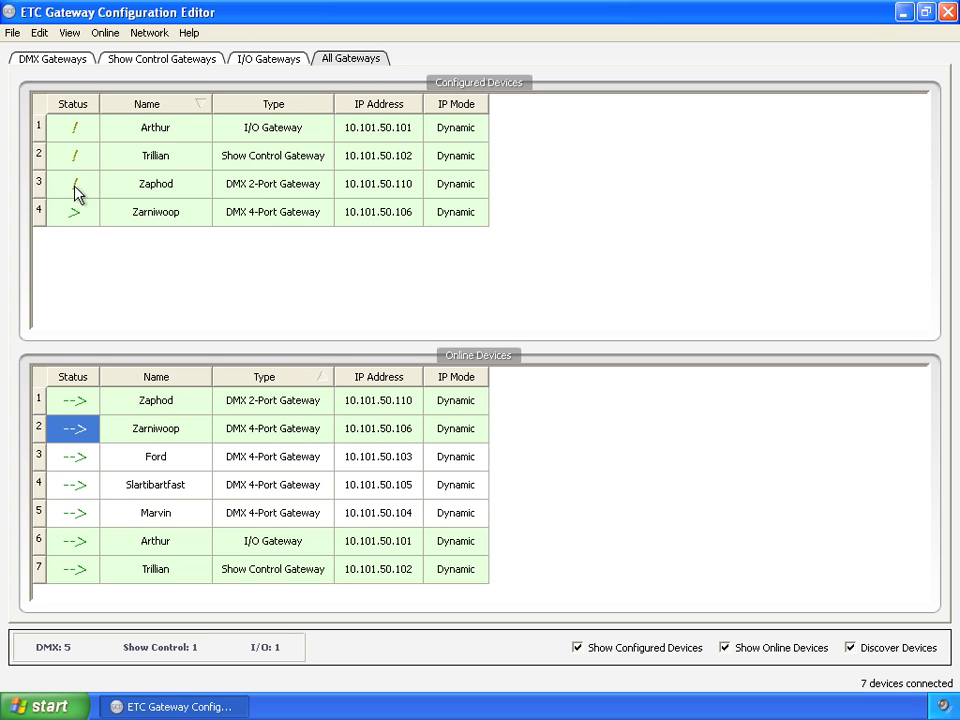
left_click(13, 33)
left_click(45, 127)
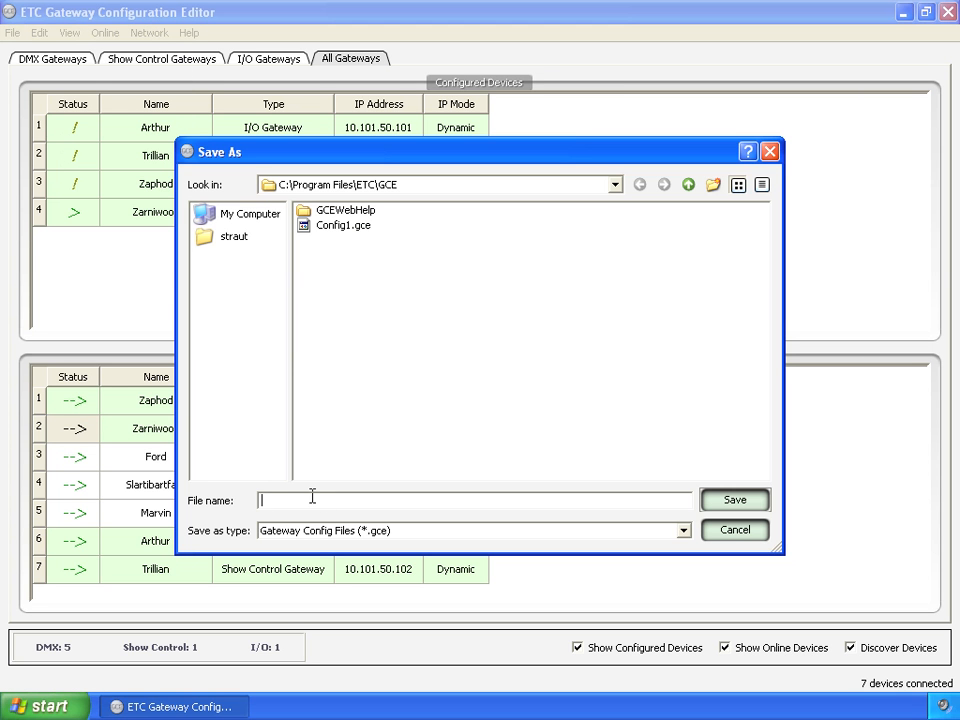
type("Config")
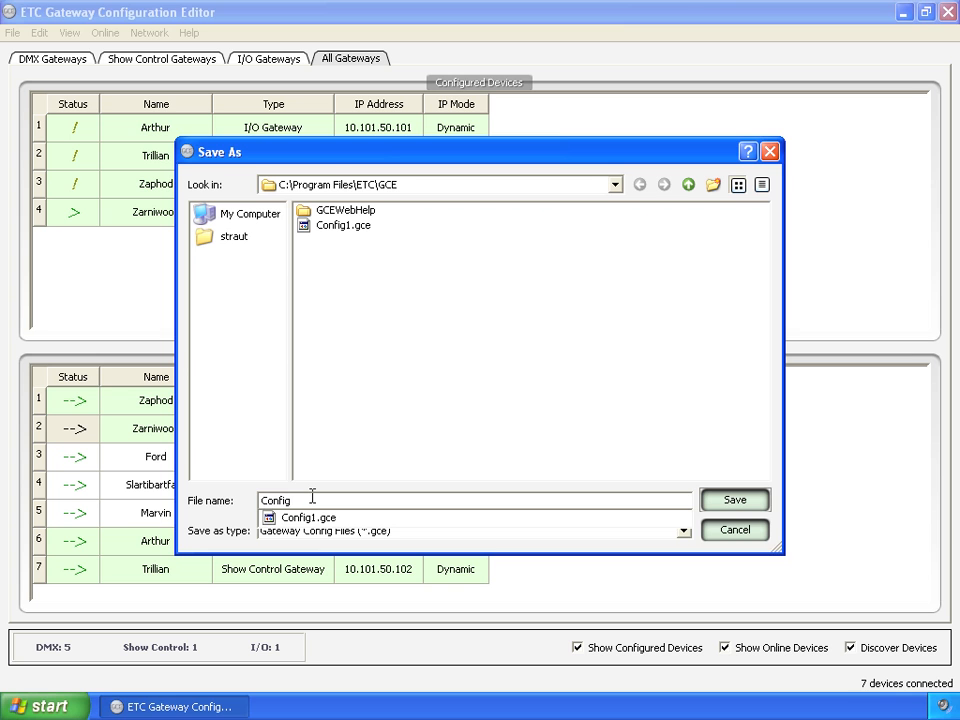
type("2")
key("Return")
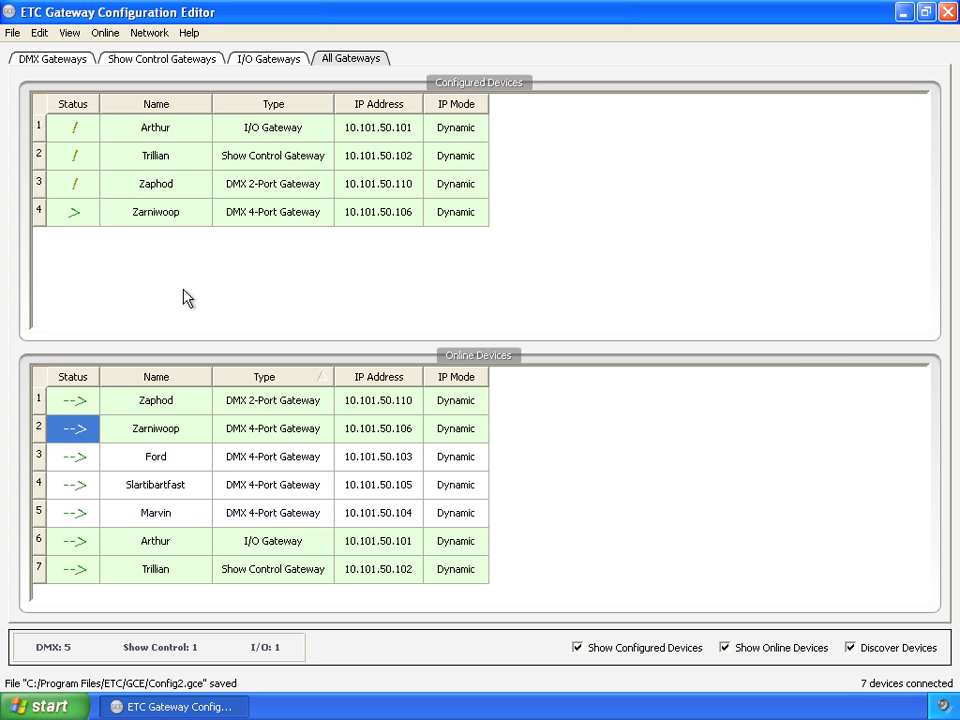
left_click(272, 296)
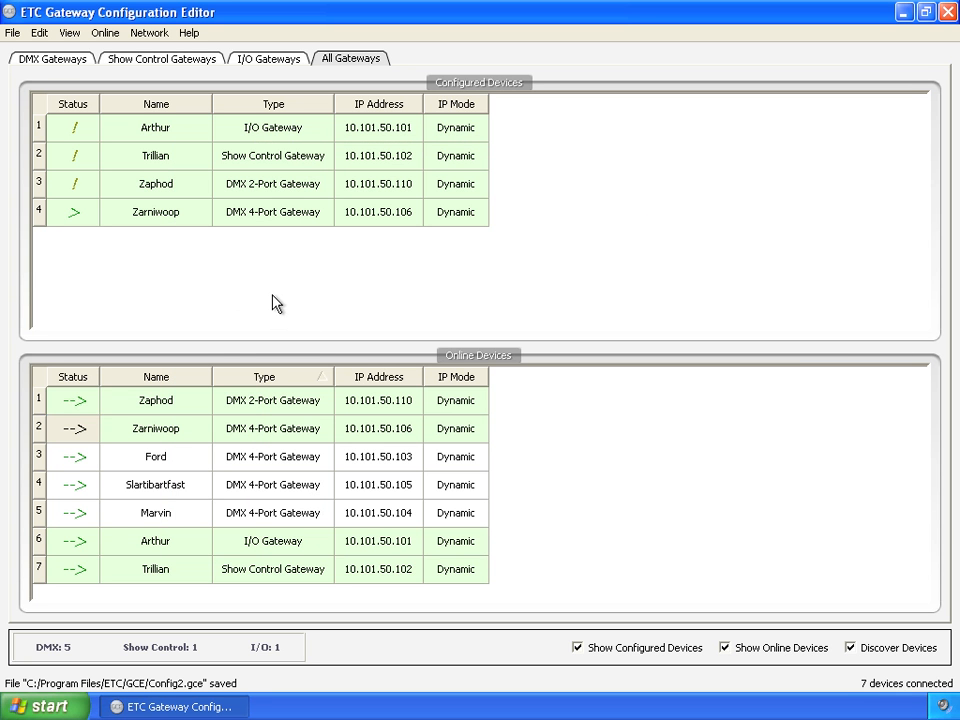
- Open Config1.gce from a cleared configuration table and apply it to the network
left_click(13, 32)
left_click(31, 56)
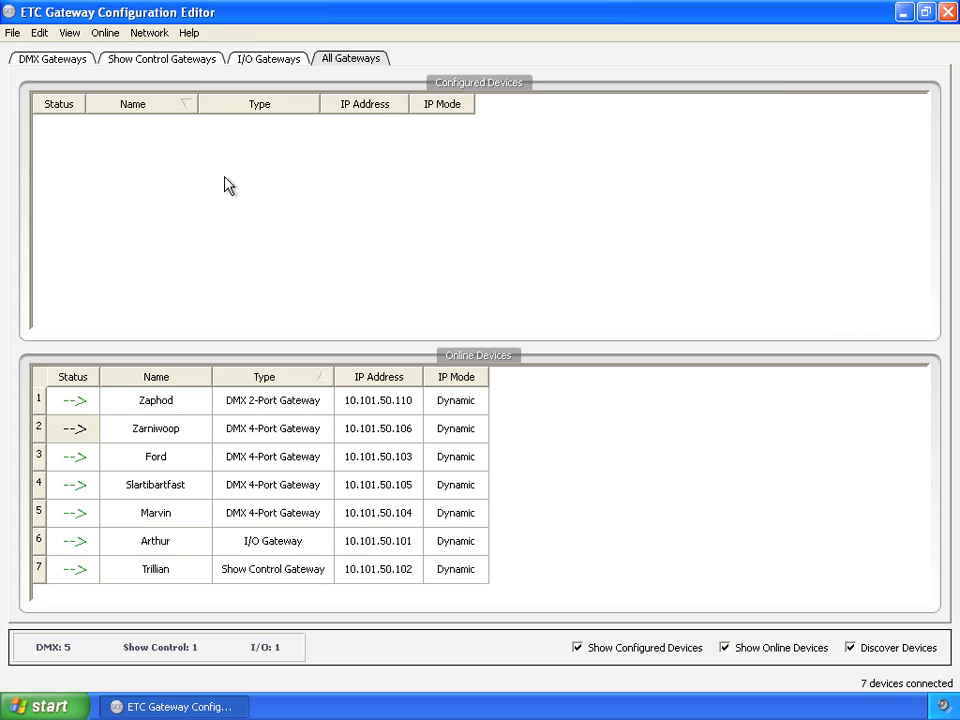
left_click(12, 34)
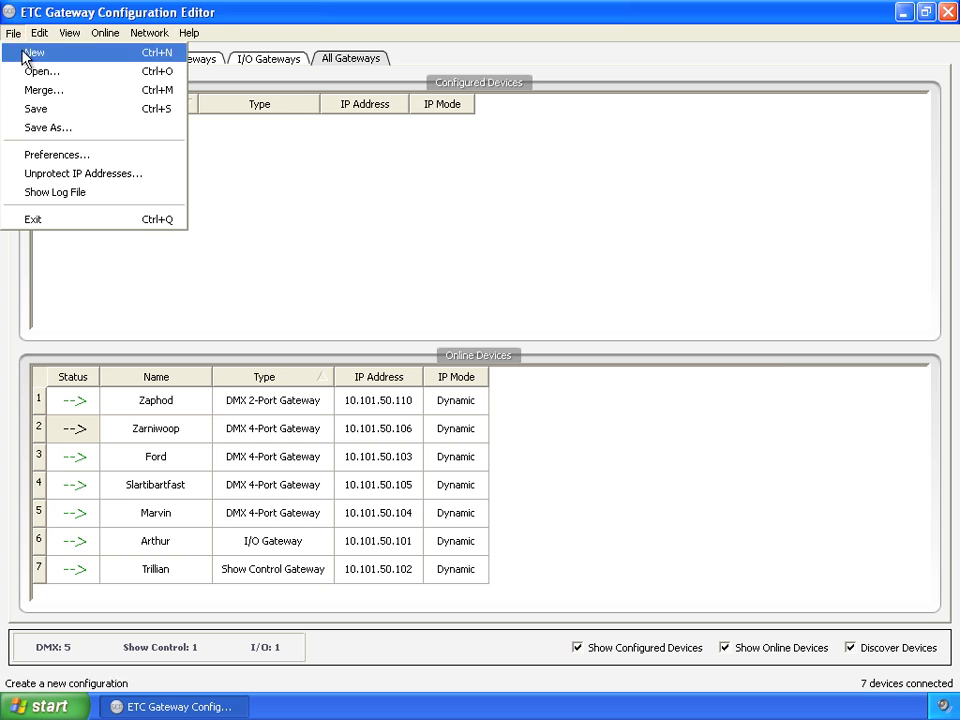
left_click(38, 71)
double_click(335, 226)
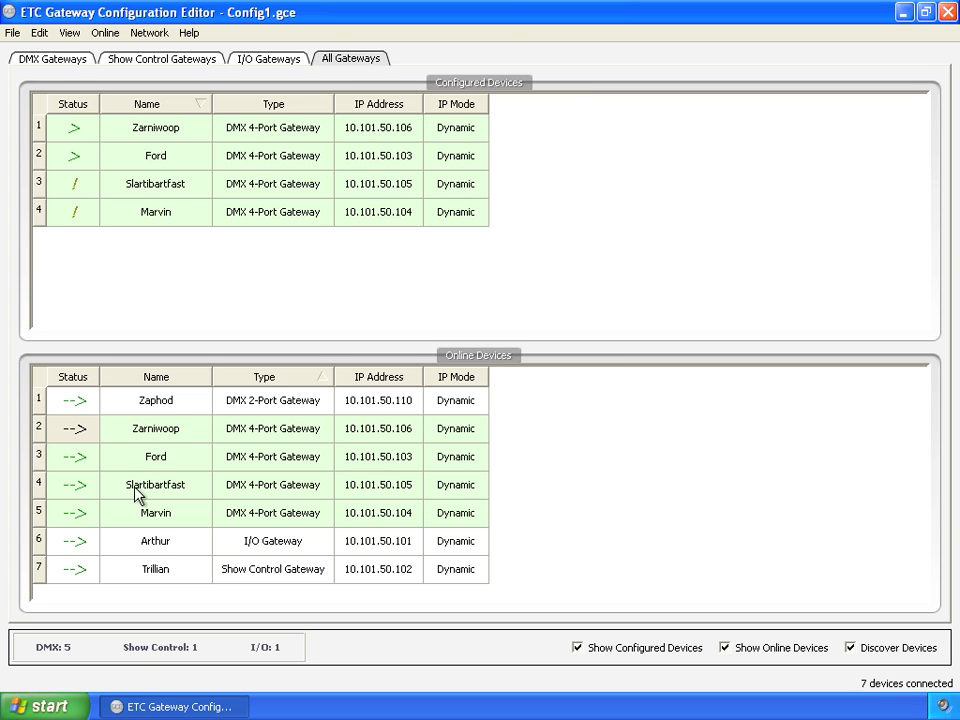
left_click(106, 33)
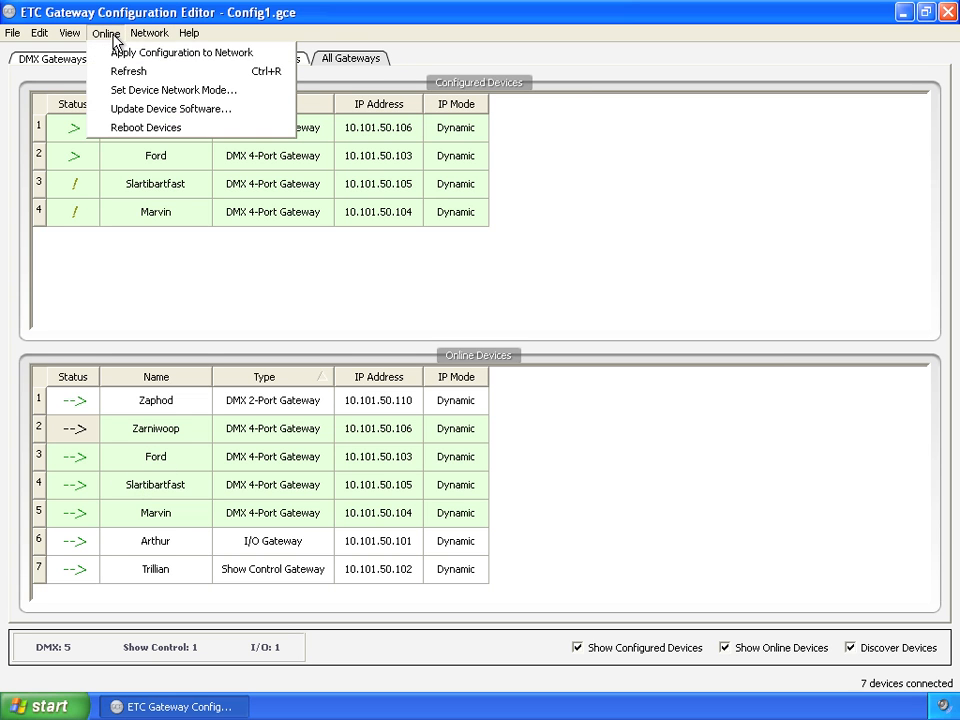
left_click(177, 60)
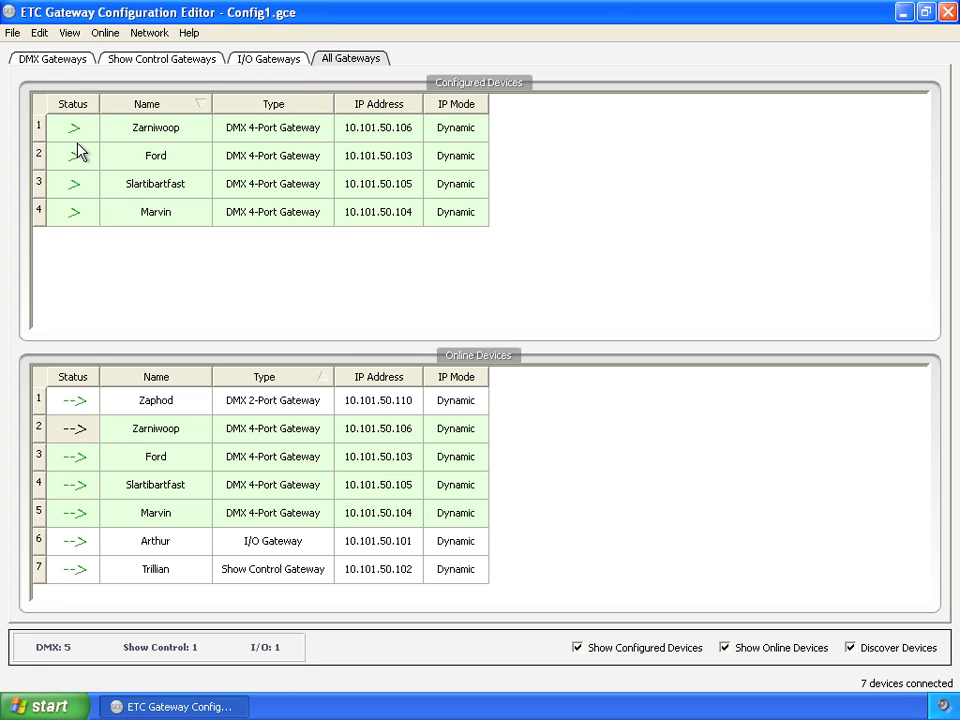
- Open Config2.gce, discarding the unsaved updates, apply it to the network and review the port settings of the online DMX gateways
left_click(13, 34)
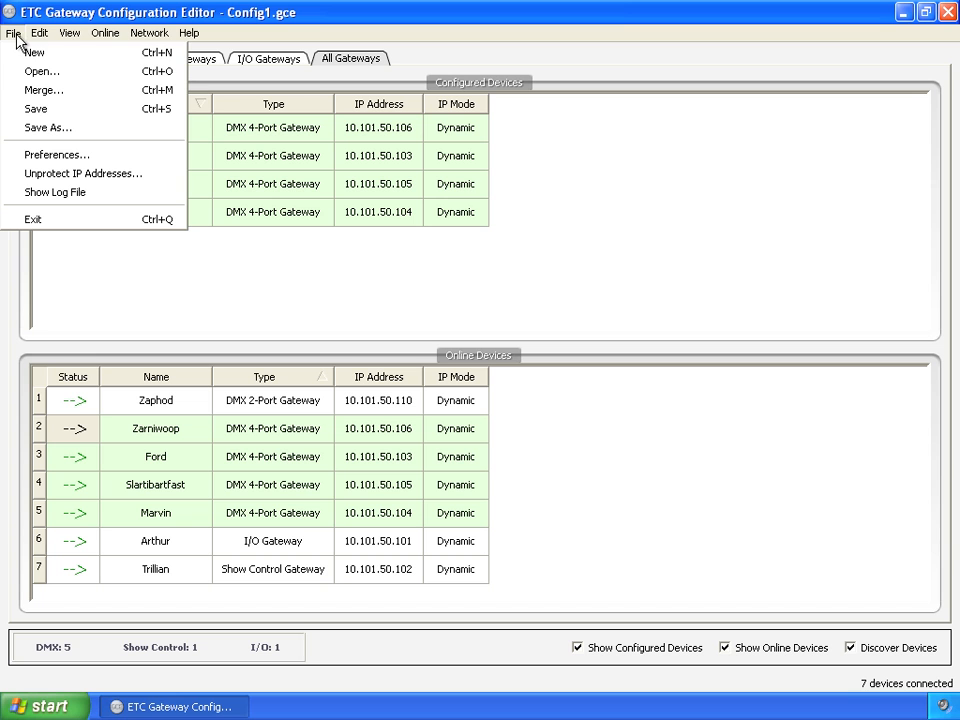
left_click(38, 71)
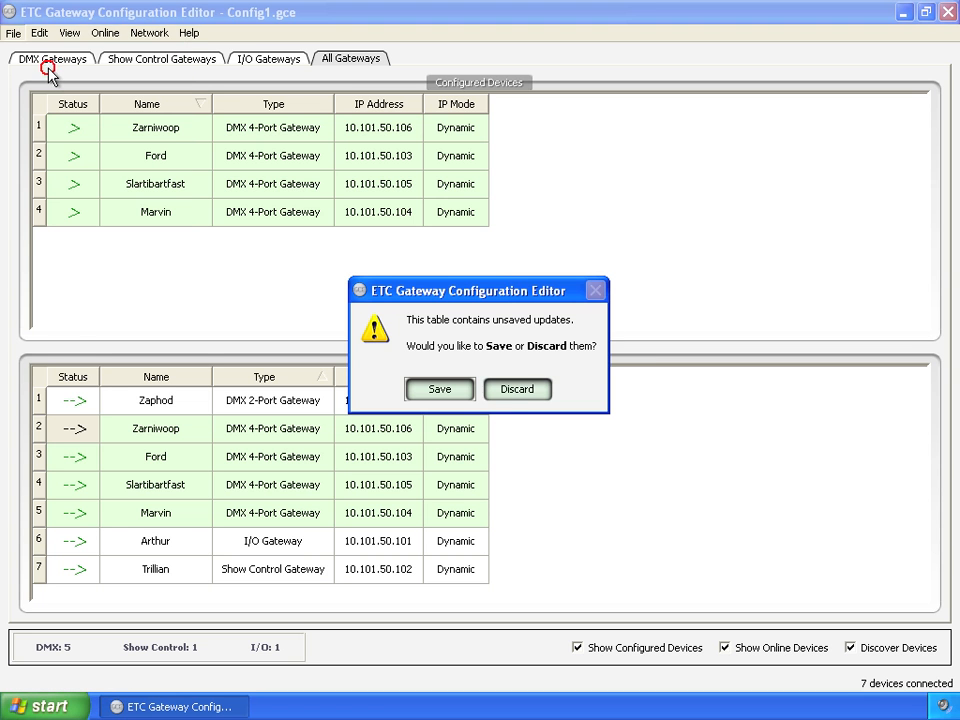
left_click(518, 389)
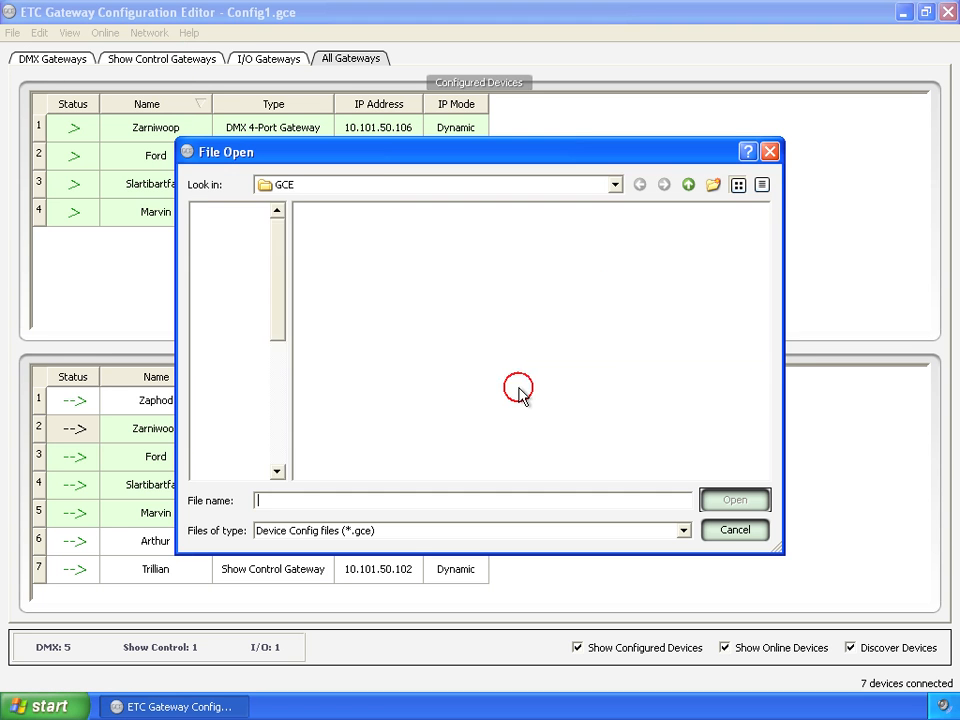
double_click(357, 241)
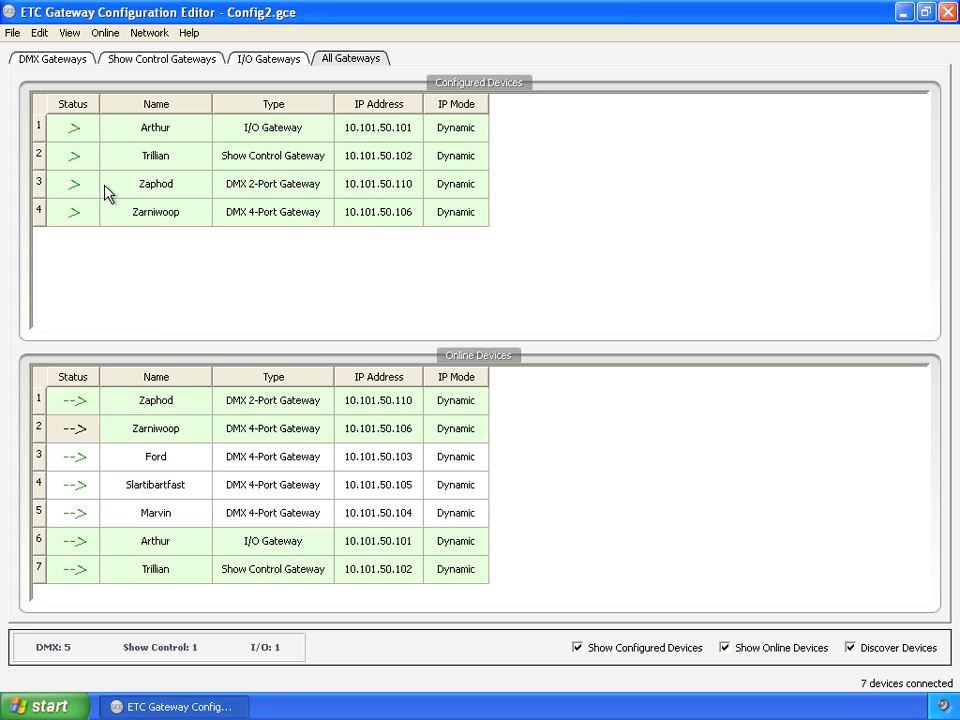
left_click(106, 34)
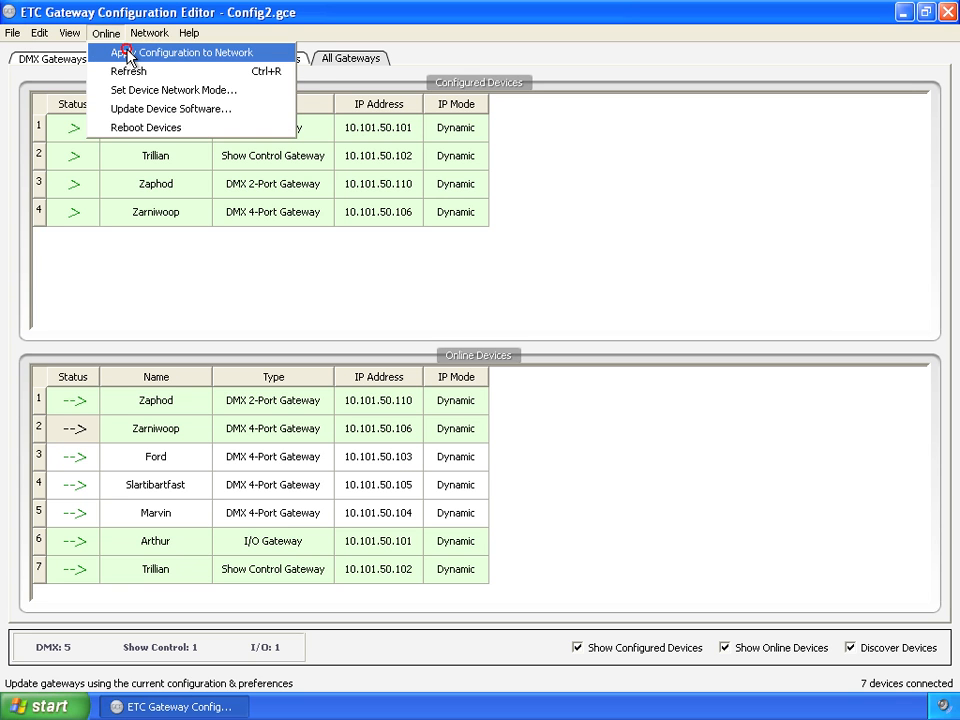
left_click(128, 53)
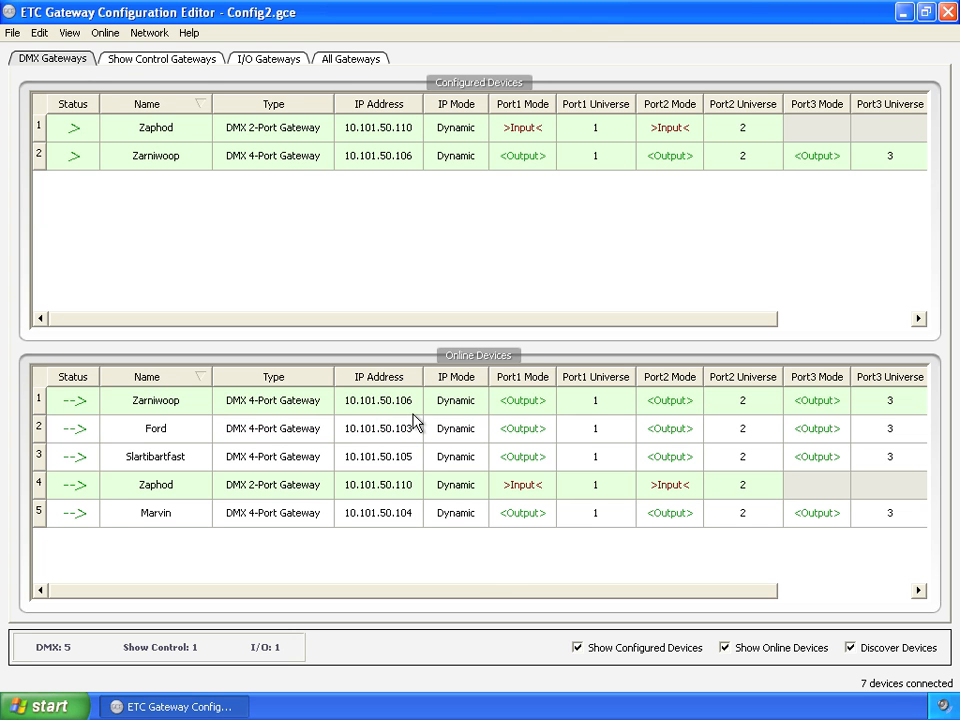
left_click_drag(527, 595, 604, 591)
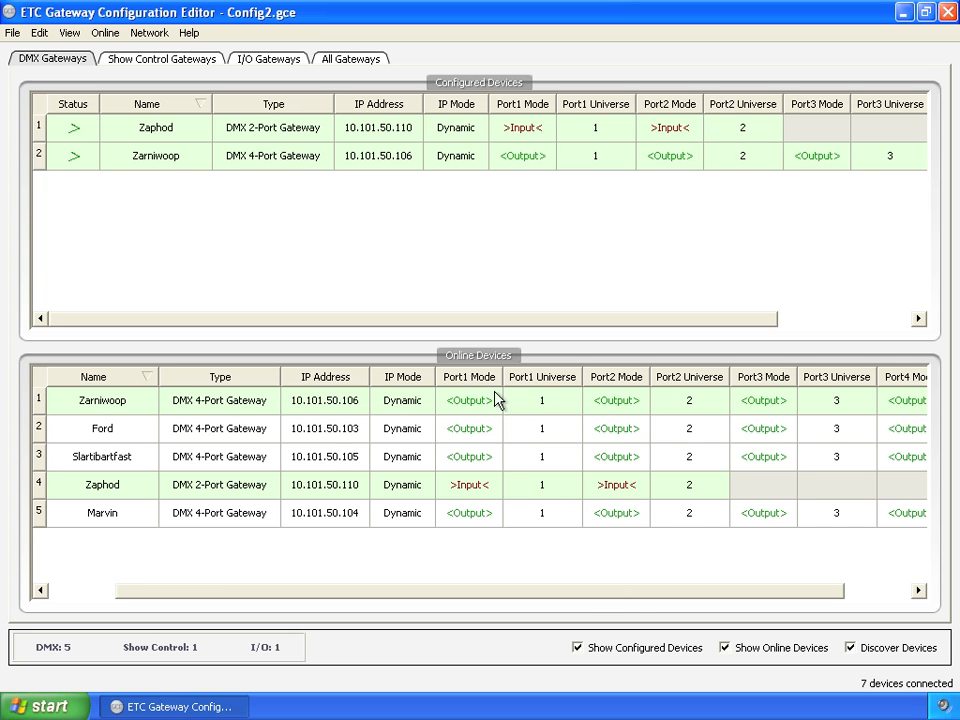
left_click_drag(640, 598, 390, 589)
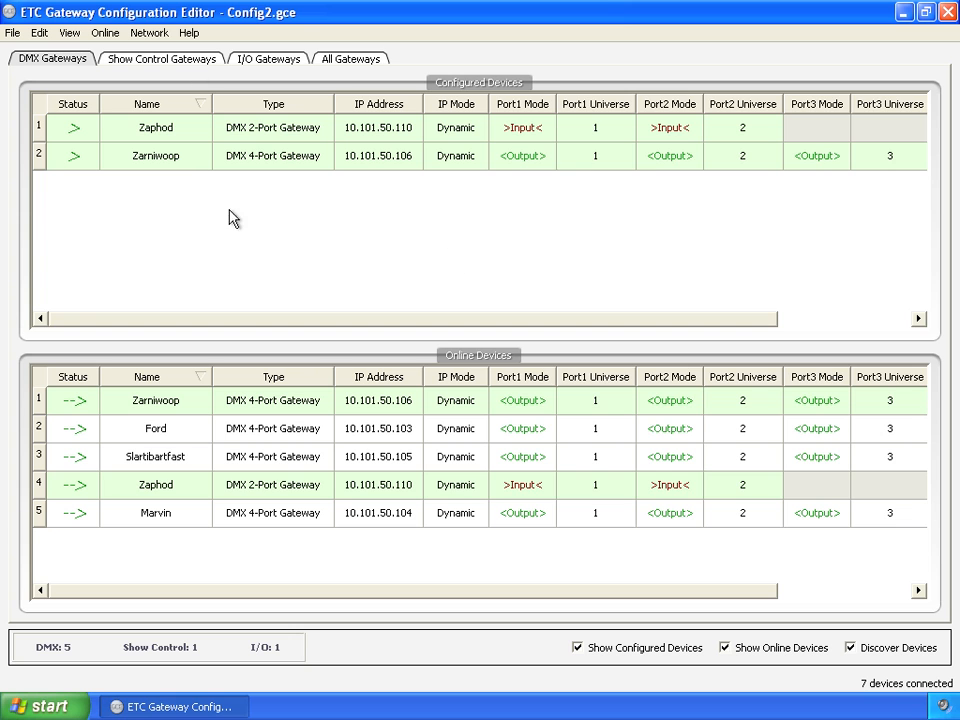
- Merge Config1.gce into the open configuration, inserting a copy of the new entry for the duplicate gateway Zarniwoop
left_click(344, 62)
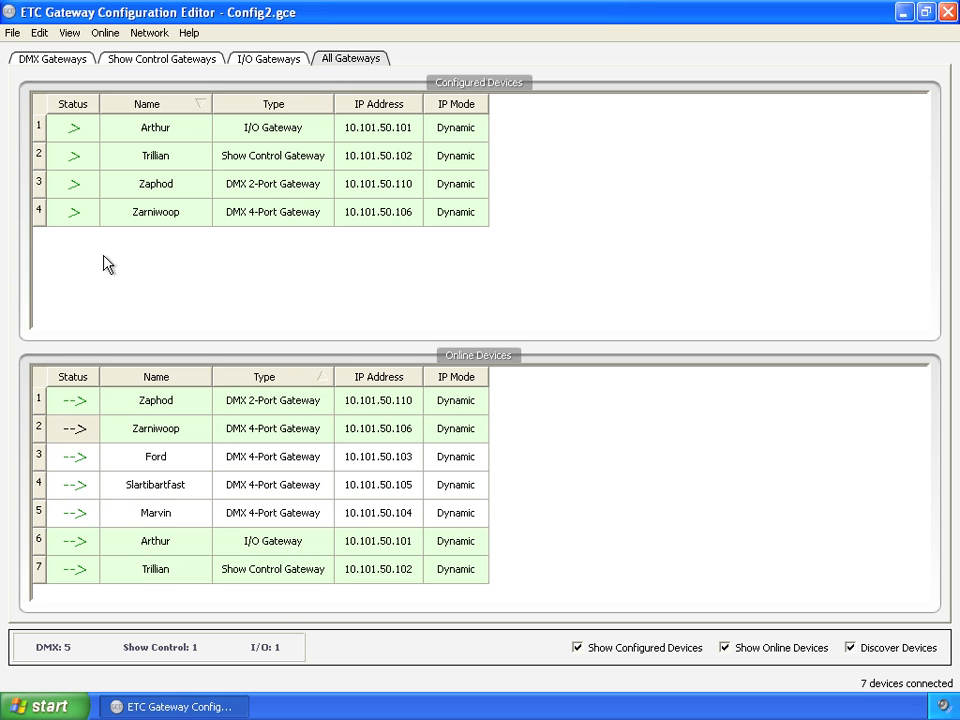
left_click(12, 33)
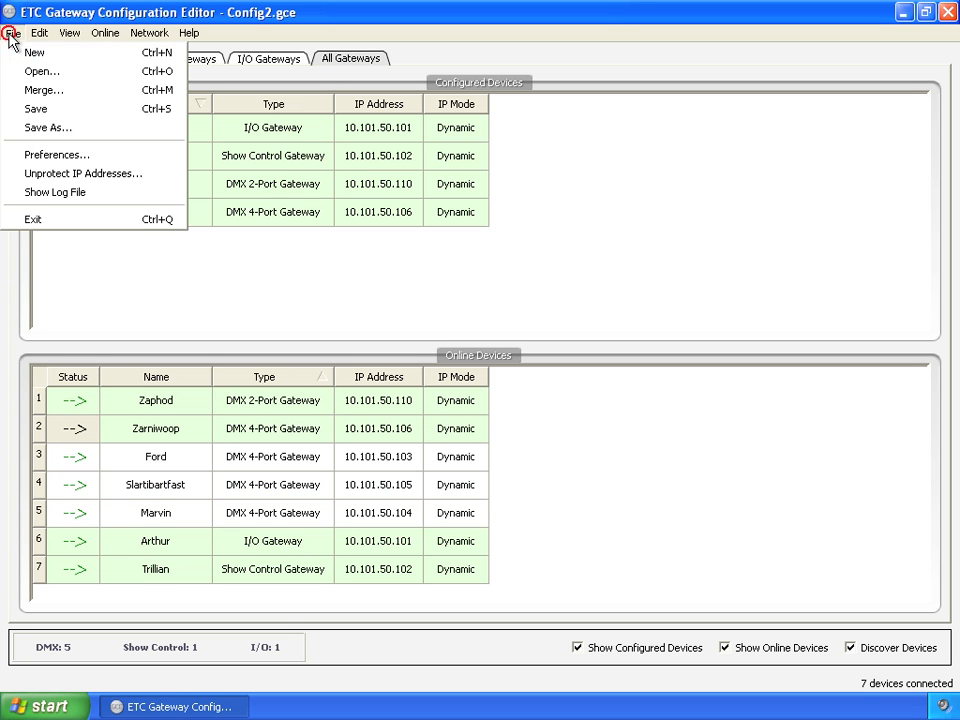
left_click(45, 90)
double_click(349, 226)
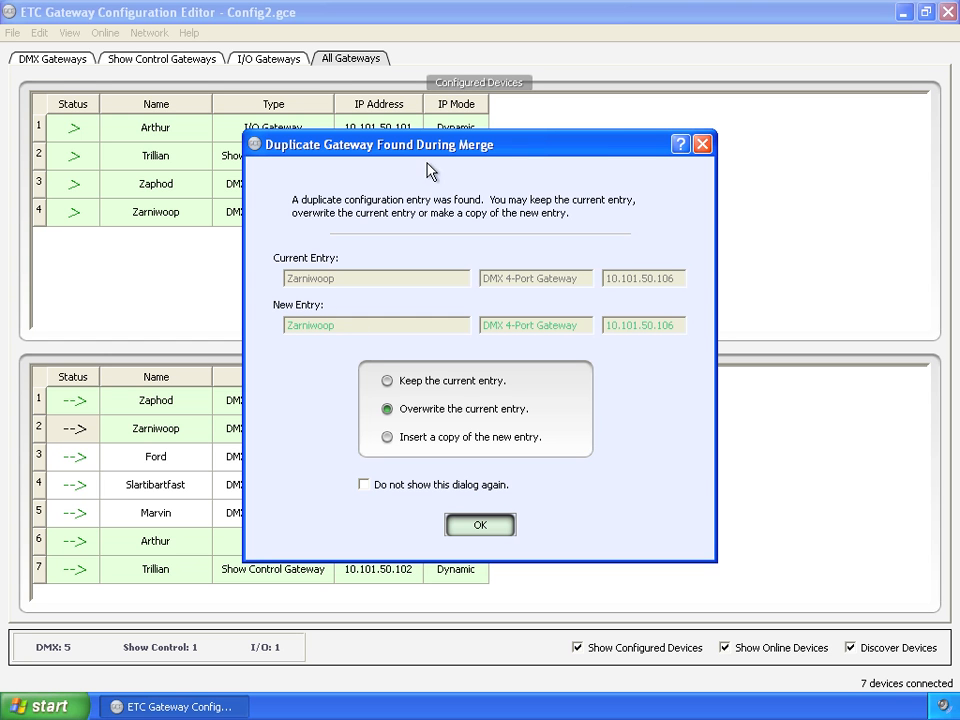
left_click_drag(434, 148, 366, 76)
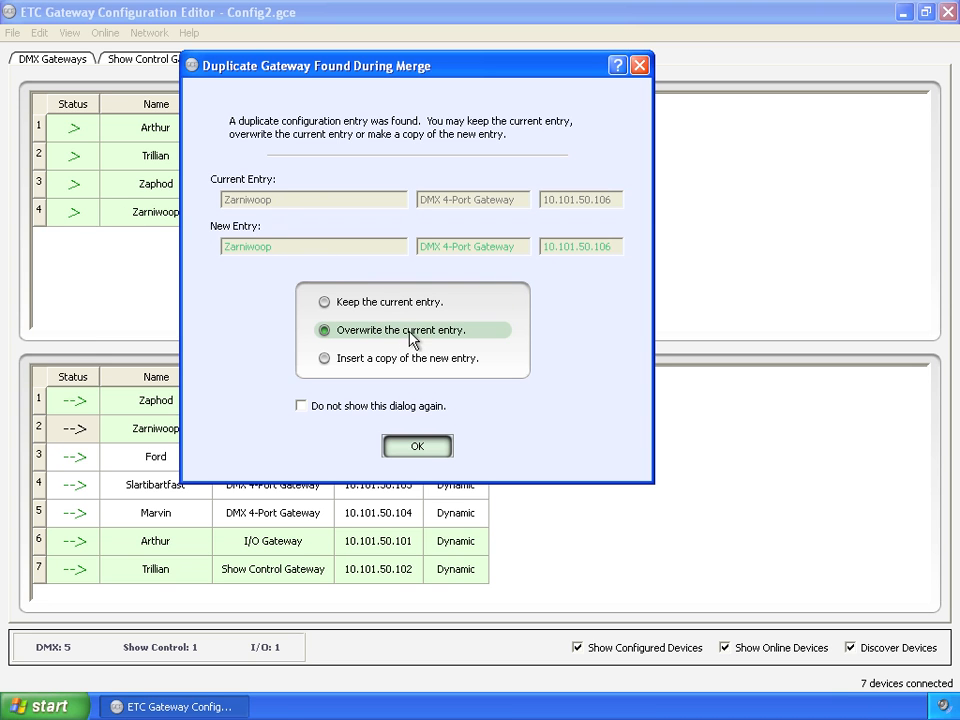
left_click(366, 363)
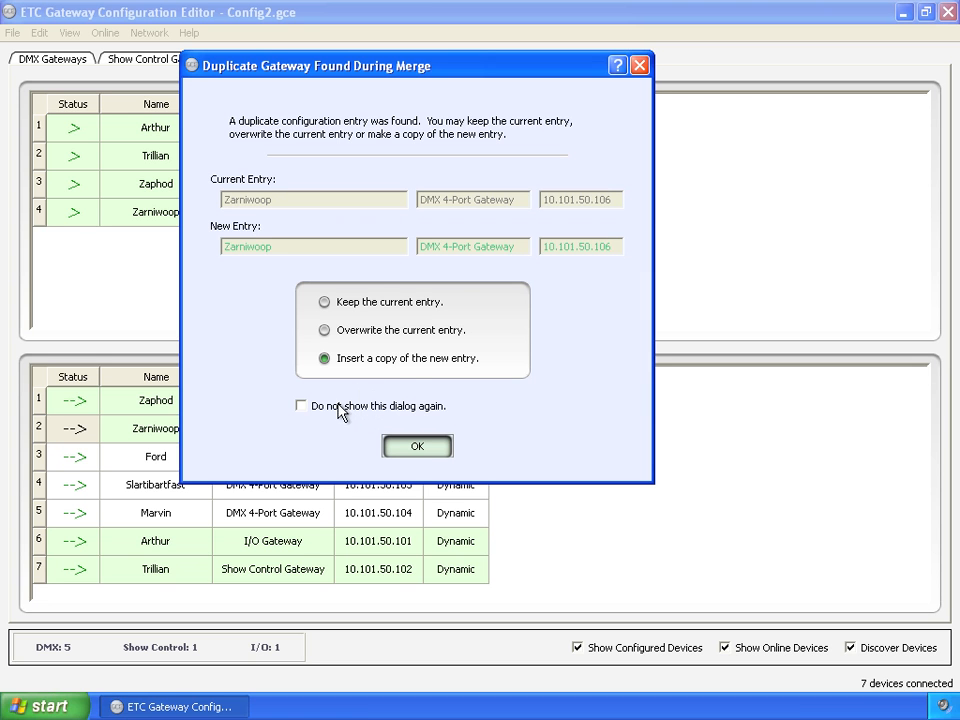
left_click(418, 447)
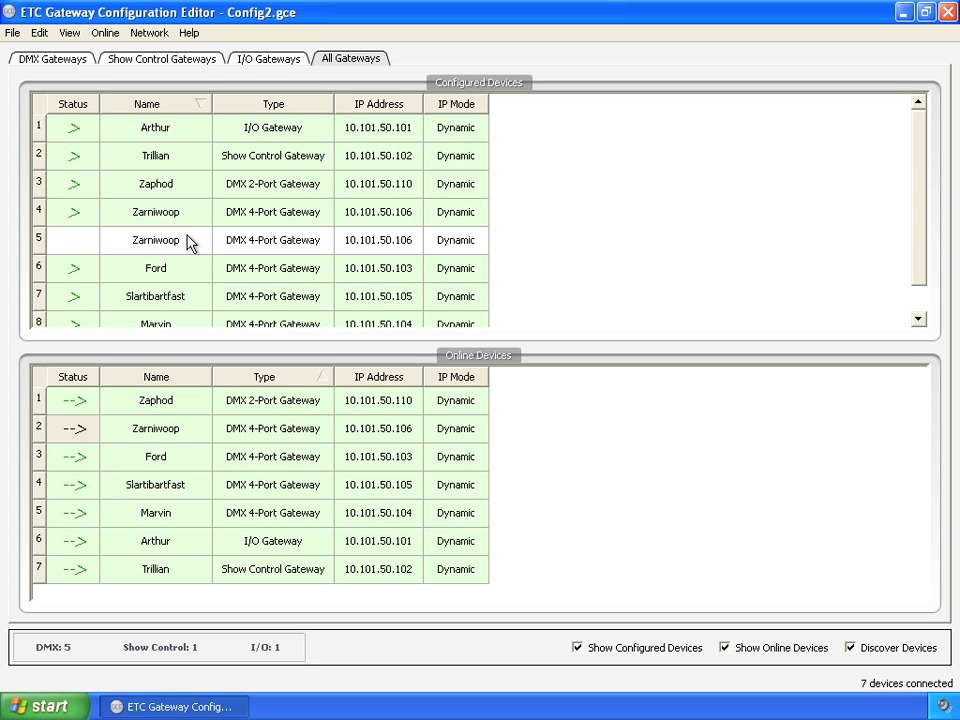
- Examine the identity, AIP and DMX port settings of the unbound copy of Zarniwoop among the configured DMX gateways
left_click(195, 61)
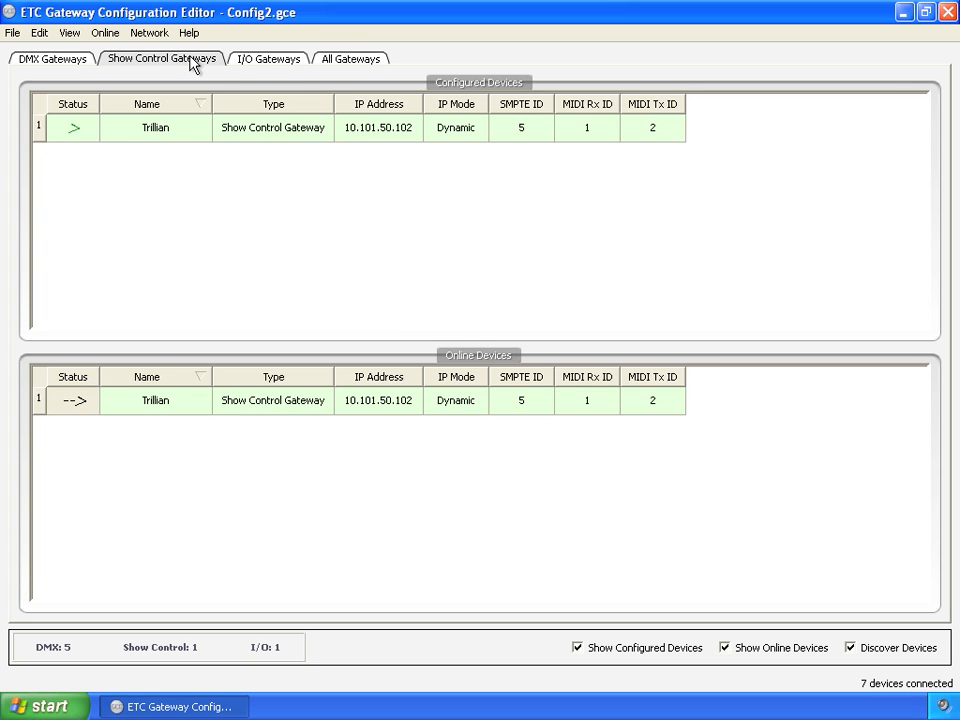
left_click(60, 56)
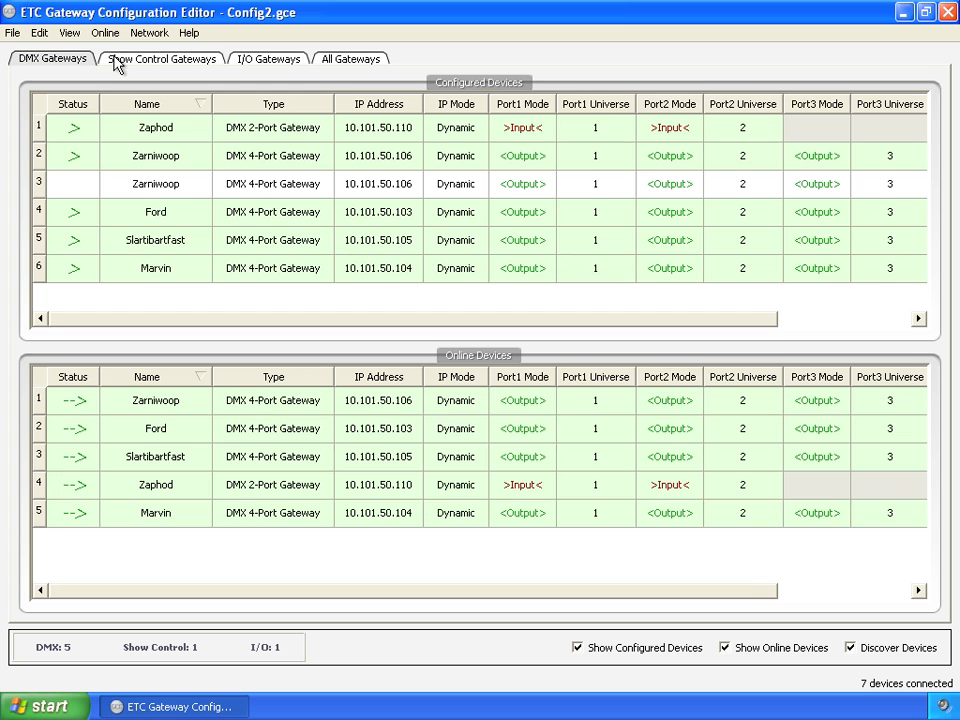
right_click(88, 188)
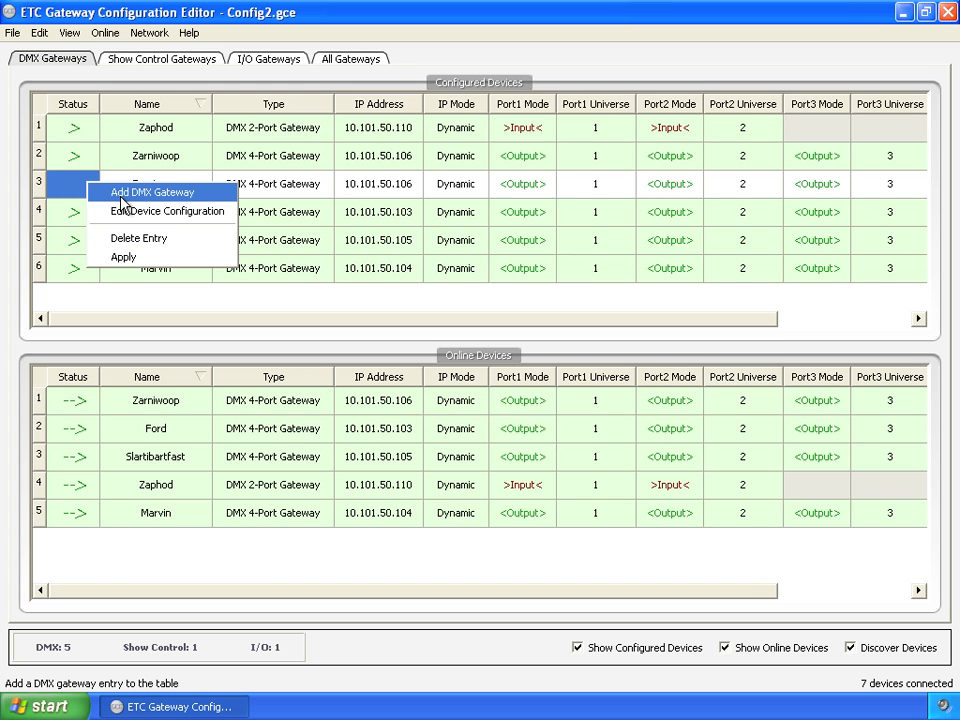
left_click(137, 214)
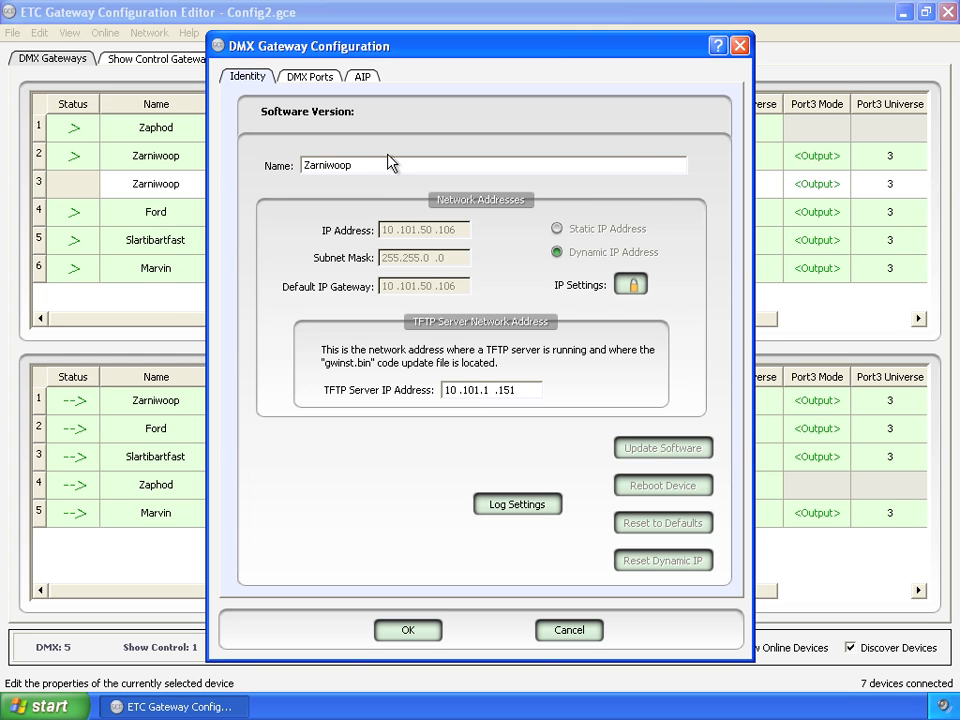
left_click(364, 79)
left_click(326, 79)
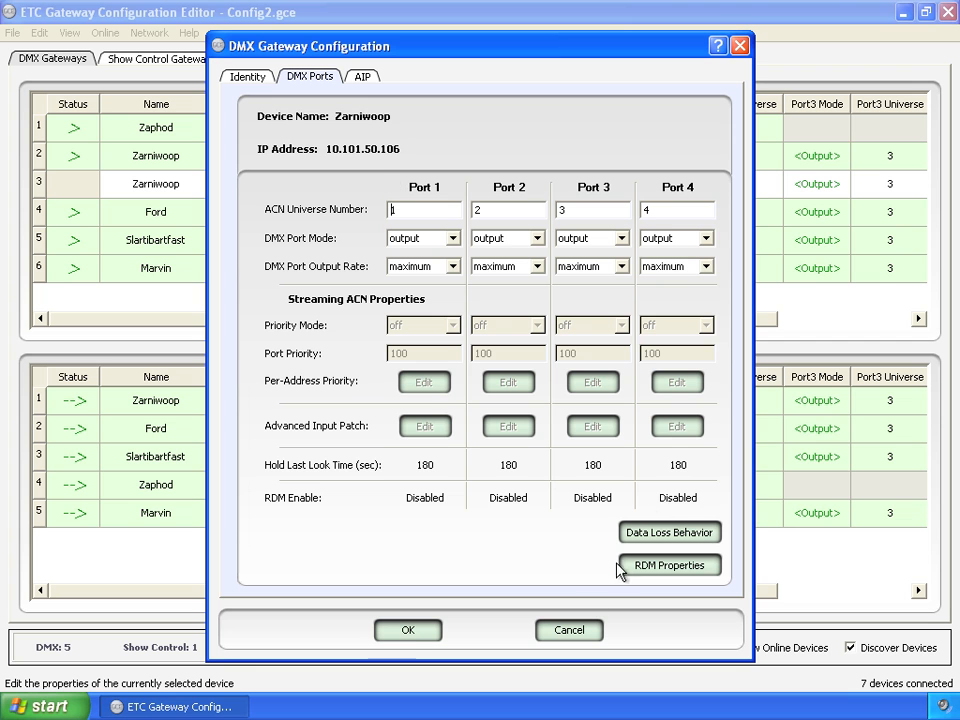
left_click(417, 634)
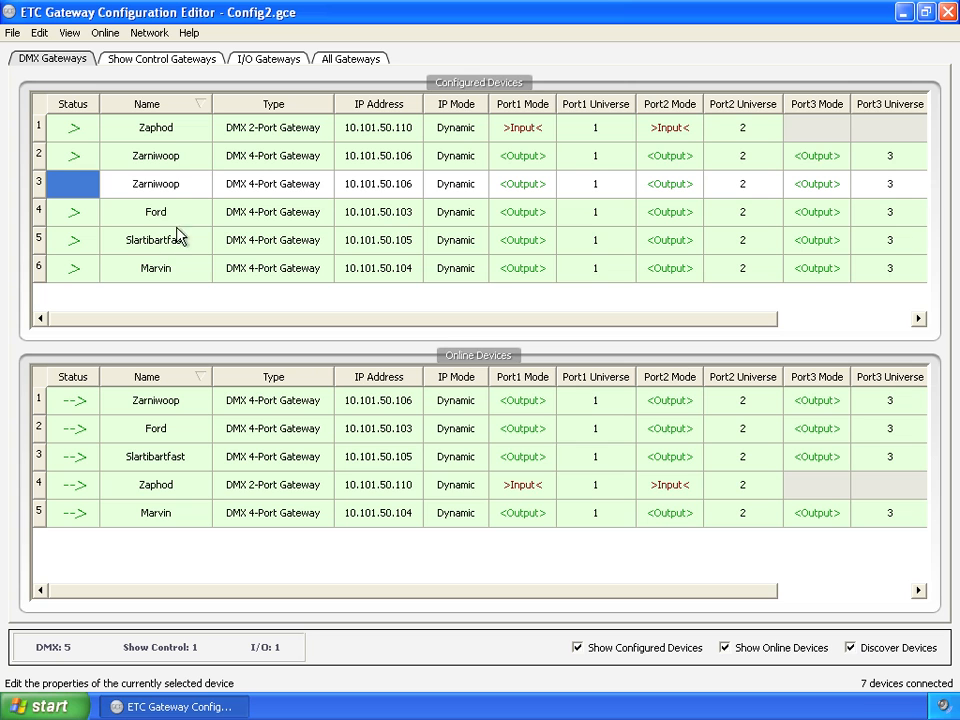
- Rename the unbound Zarniwoop copy in the configured DMX gateways as Frankie Mouse
left_click(179, 184)
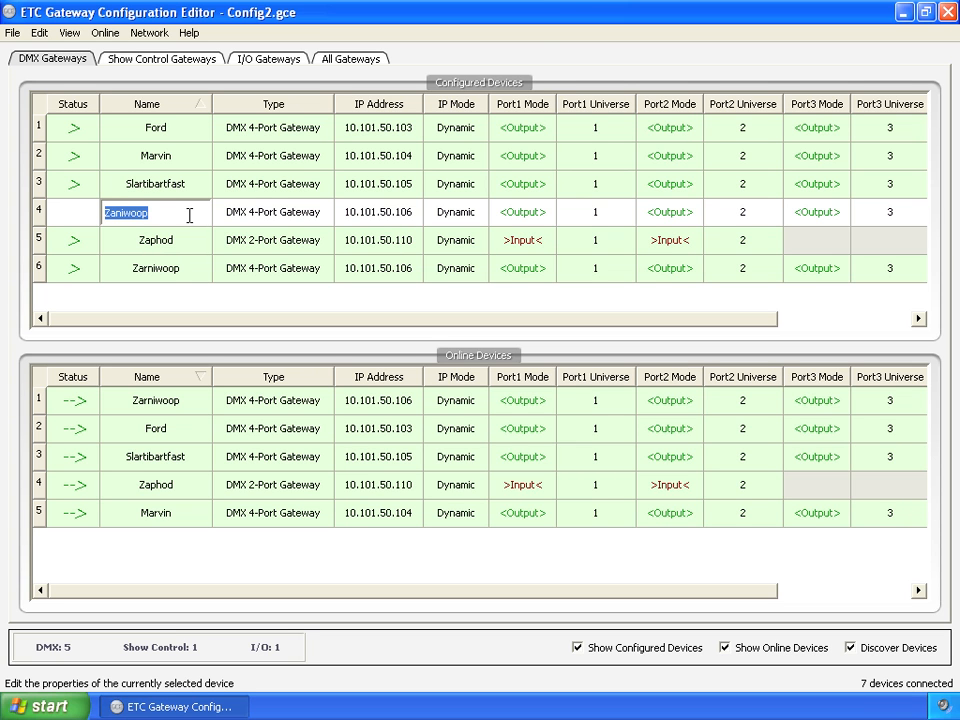
type("Frankie Mouse")
left_click(250, 215)
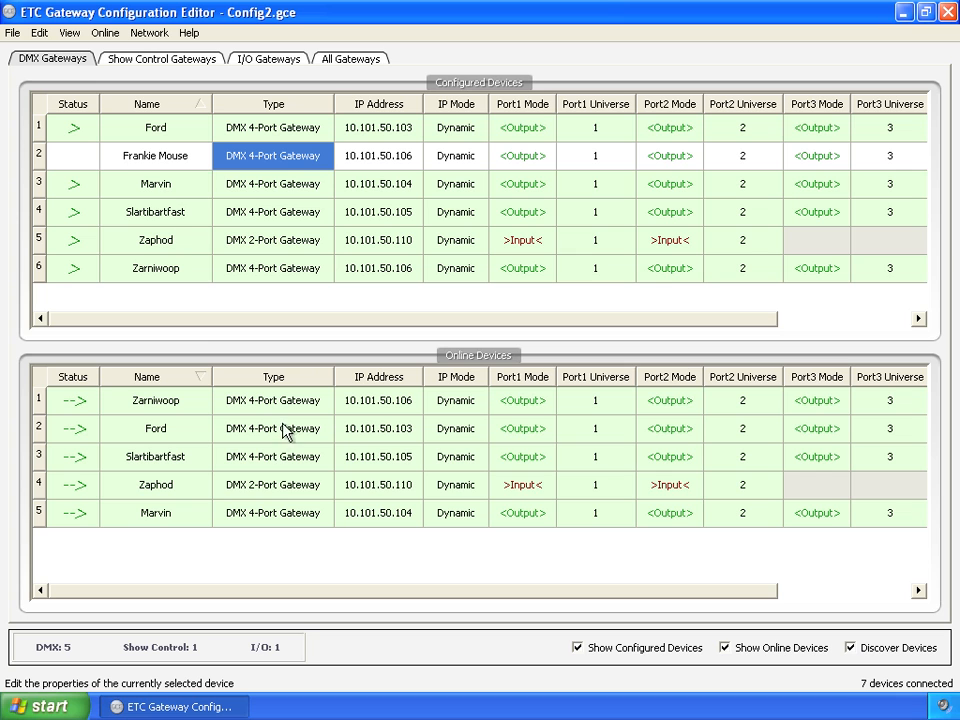
- Apply the configured Frankie Mouse entry to the online gateway Zarniwoop and check the configured Zarniwoop entry's status
left_click(86, 157)
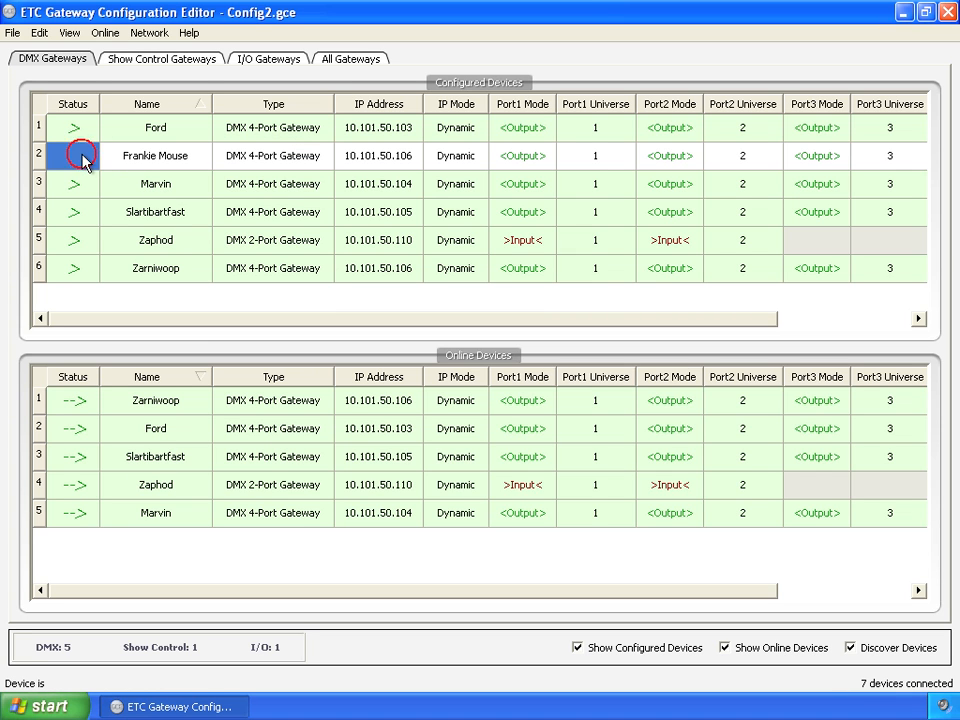
left_click_drag(86, 160, 85, 410)
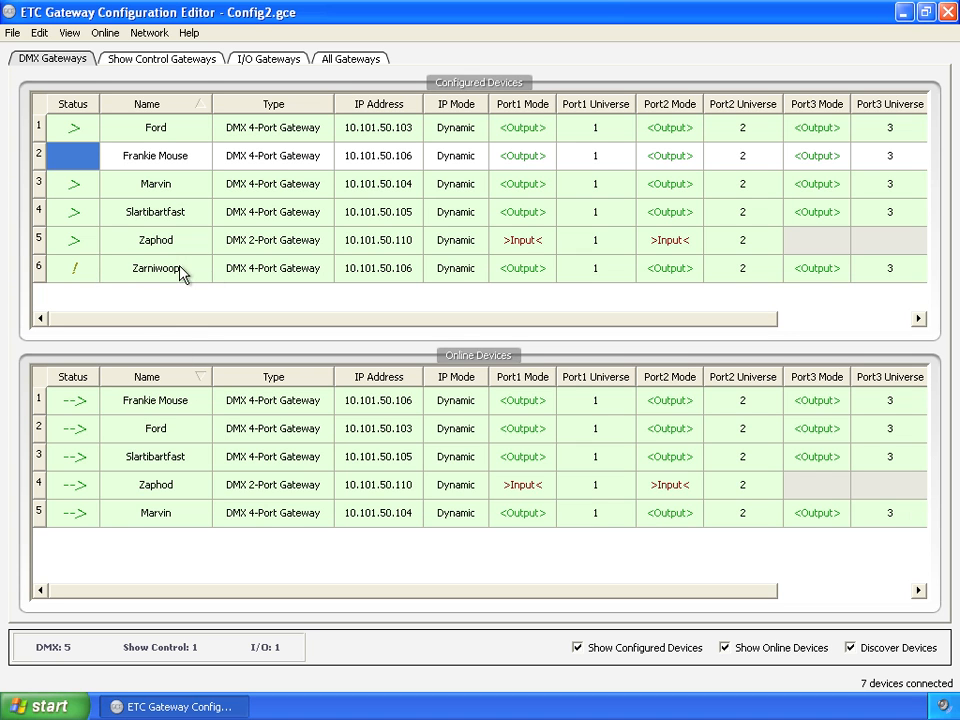
mouse_move(116, 280)
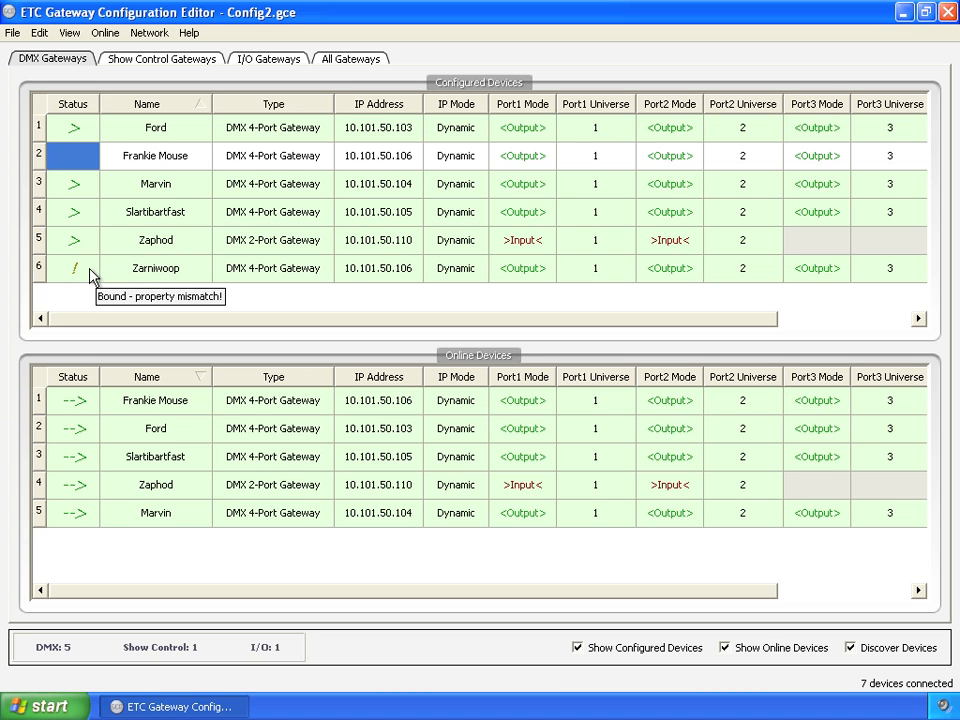
- Apply the configured Zarniwoop entry to the online gateway Frankie Mouse
left_click_drag(90, 272, 80, 410)
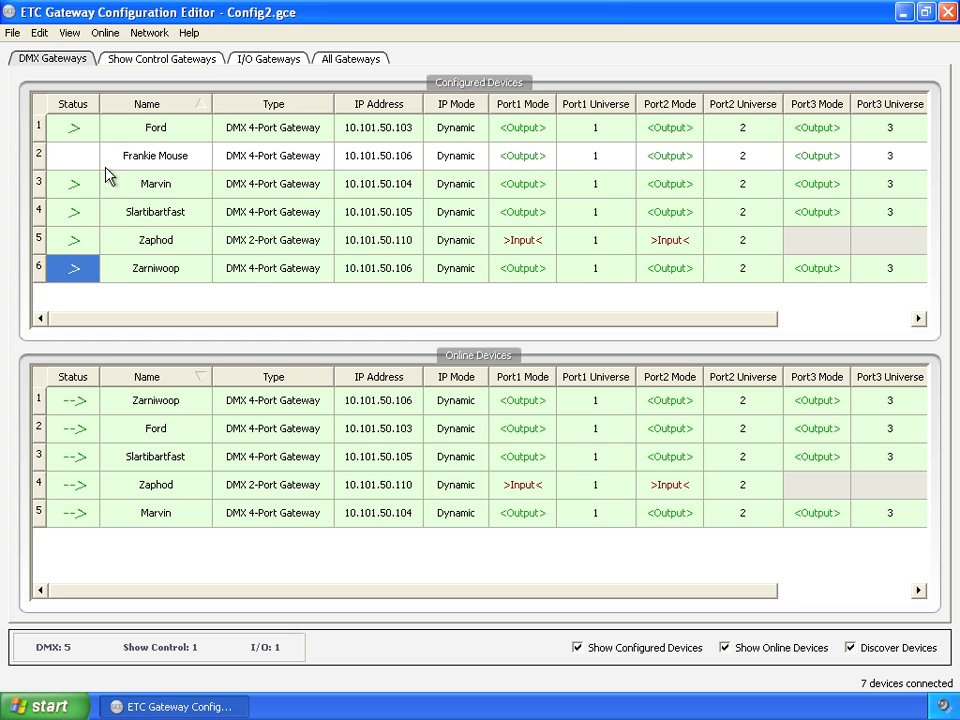
- Save the merged configuration as a gateway config file named combined config in the GCE folder
left_click(13, 33)
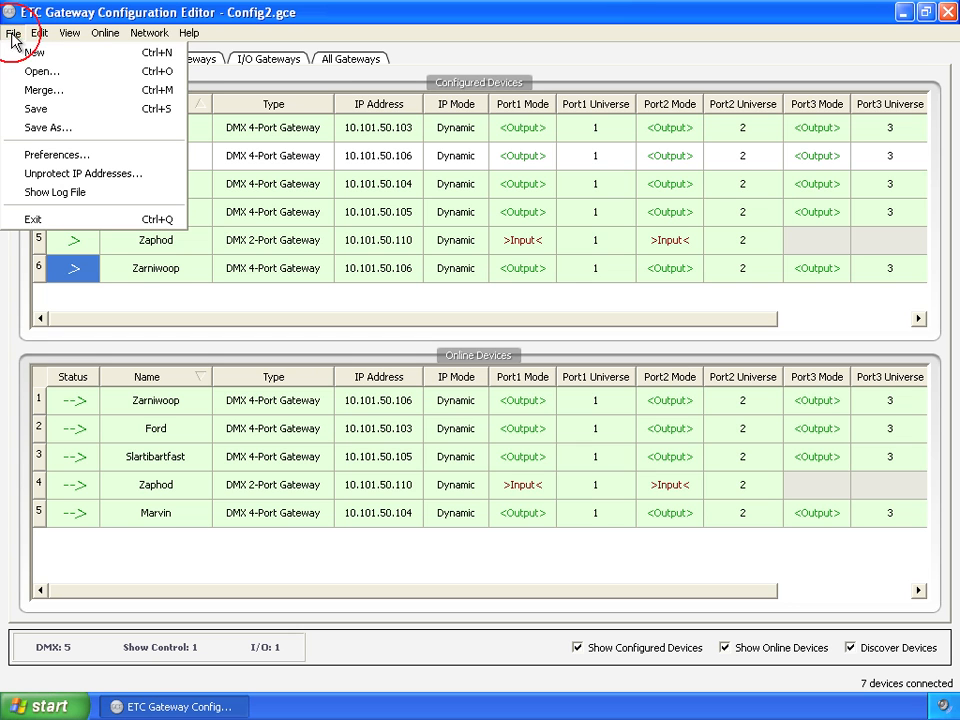
left_click(40, 108)
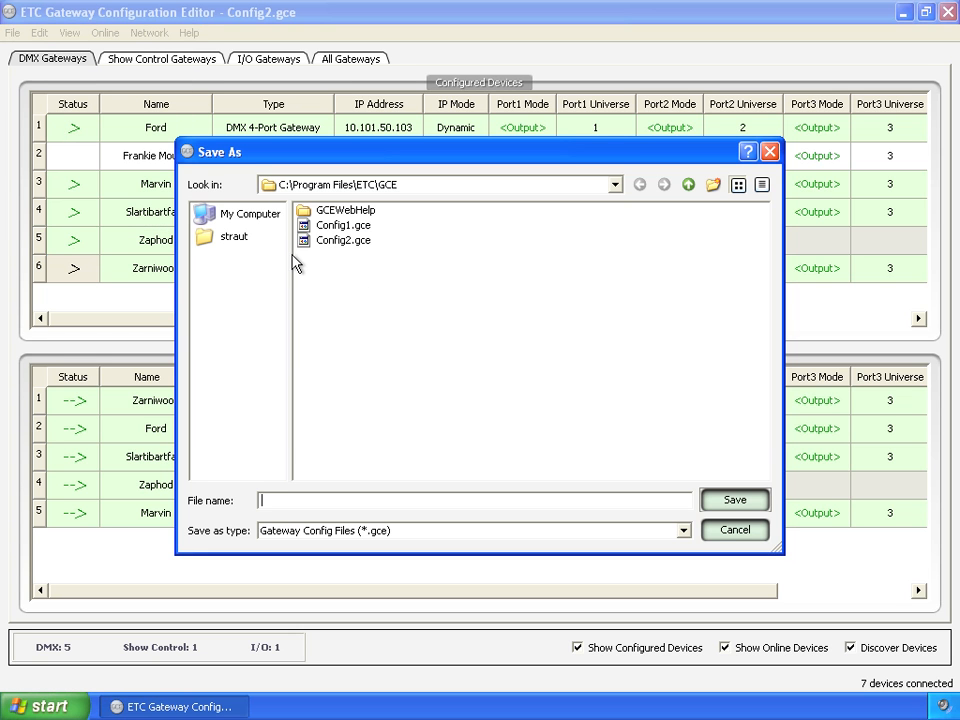
type("combined config")
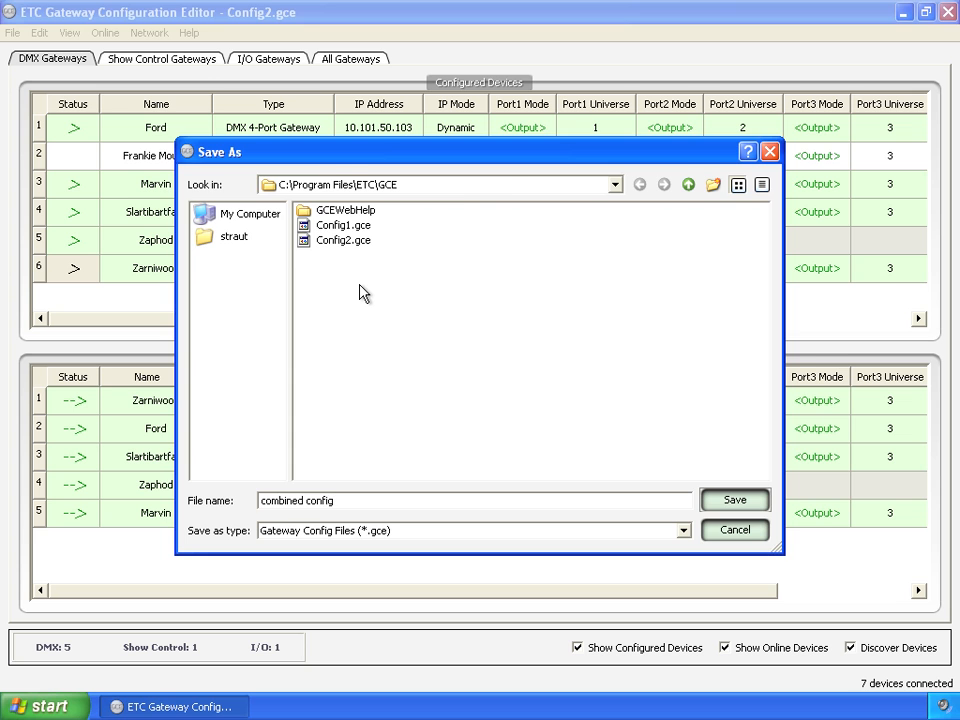
key("Return")
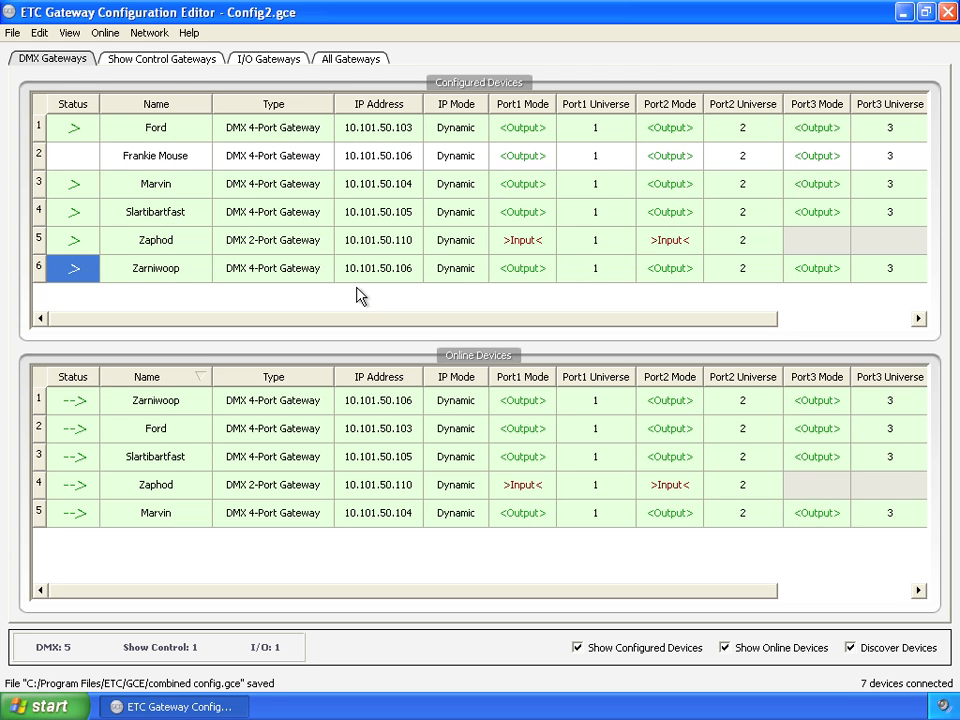
- Delete the unbound Frankie Mouse entry from the configured devices in the list of all gateways
left_click(342, 62)
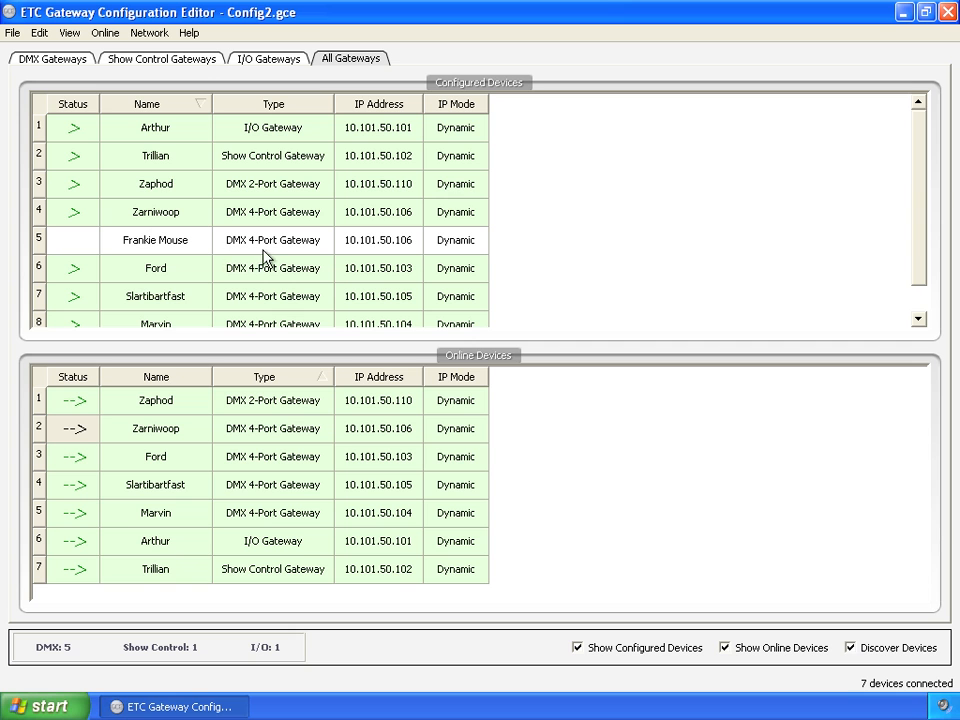
left_click(83, 248)
right_click(83, 248)
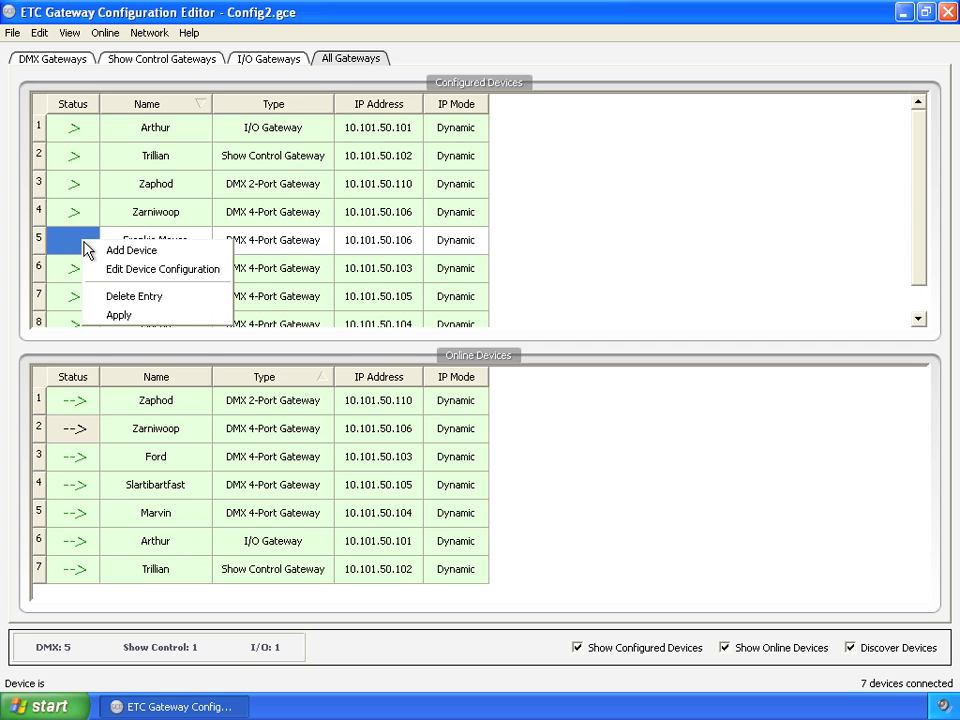
left_click(140, 297)
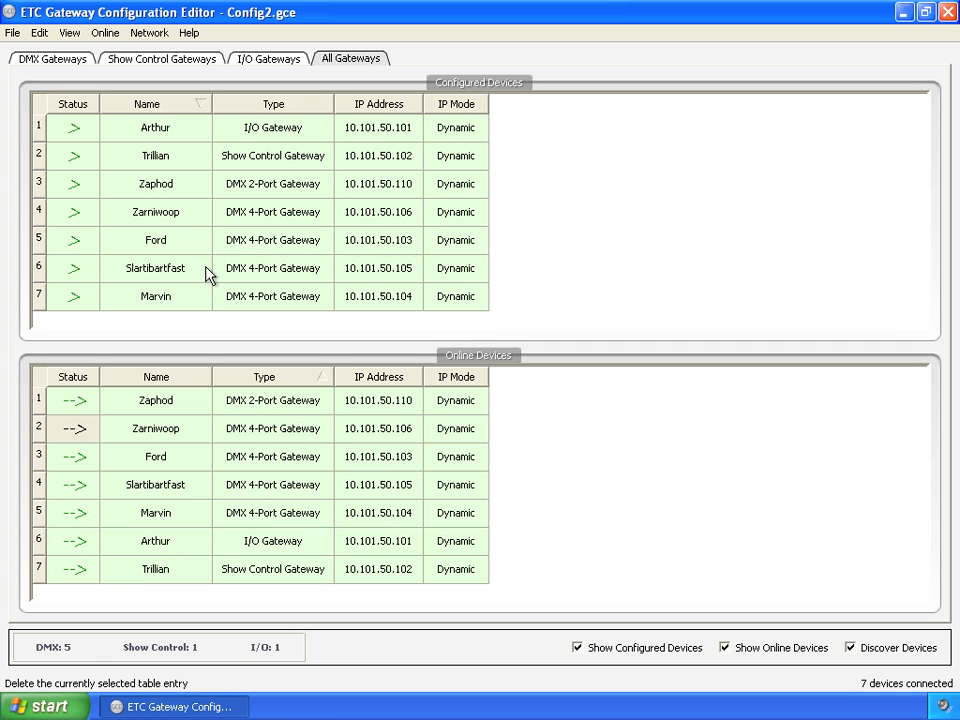